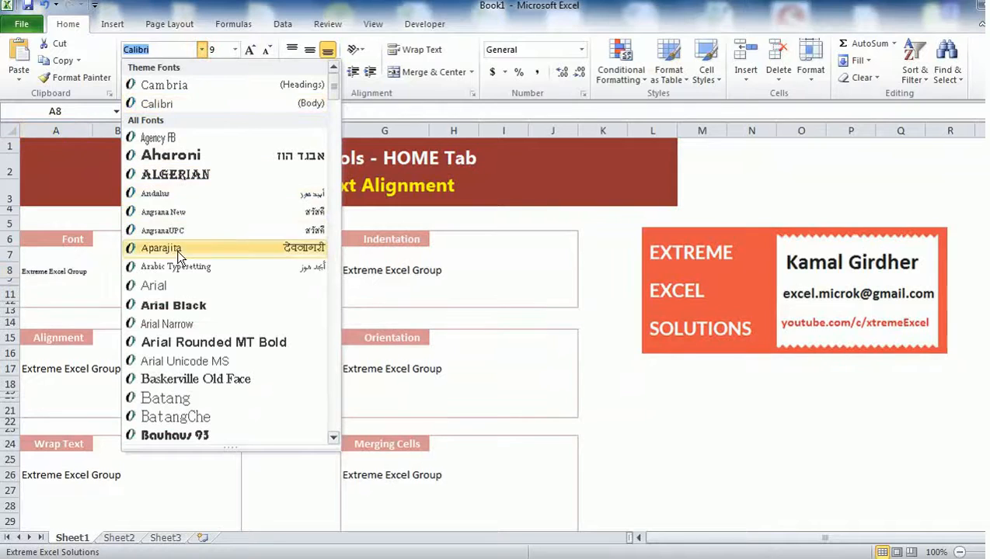
Step: Set the font of the sample text in cell A8 to Batang and increase its size to 18
{"action": "left_click", "coordinate": [178, 397]}
{"action": "left_click", "coordinate": [250, 51]}
{"action": "left_click", "coordinate": [250, 50]}
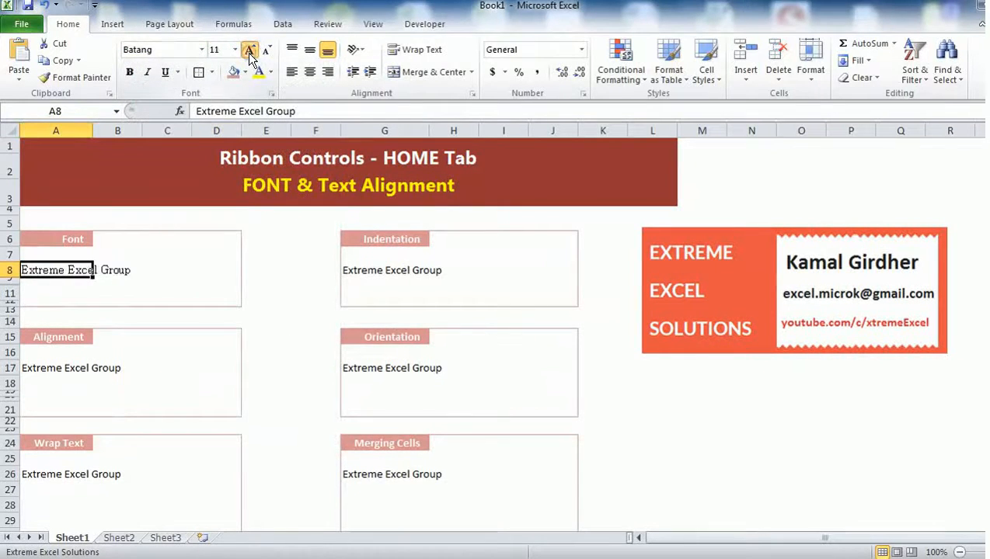
{"action": "left_click", "coordinate": [250, 51]}
{"action": "left_click", "coordinate": [250, 50]}
{"action": "left_click", "coordinate": [250, 50]}
{"action": "left_click", "coordinate": [250, 51]}
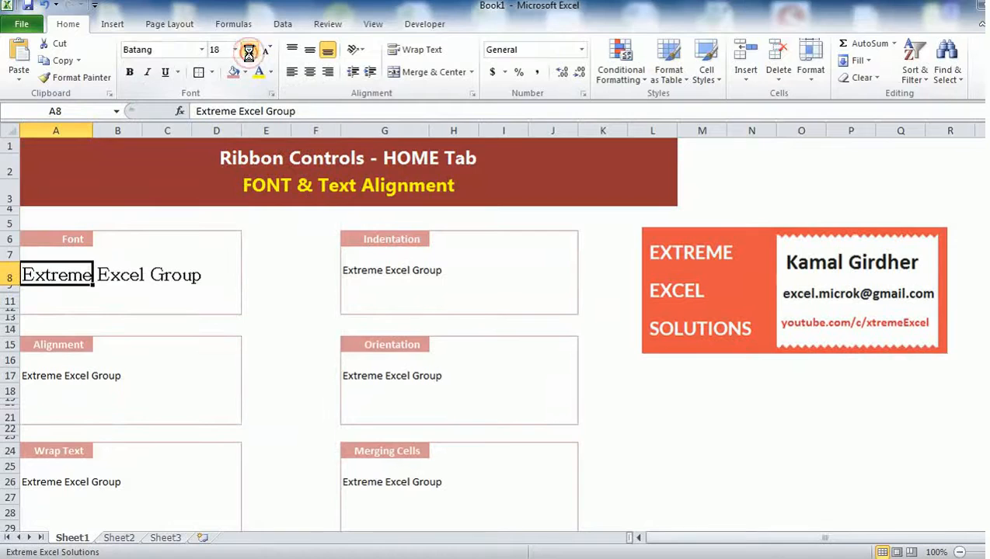
Step: Format the text in cell A8 as bold and italic with a double underline
{"action": "left_click", "coordinate": [129, 72]}
{"action": "left_click", "coordinate": [148, 73]}
{"action": "left_click", "coordinate": [164, 73]}
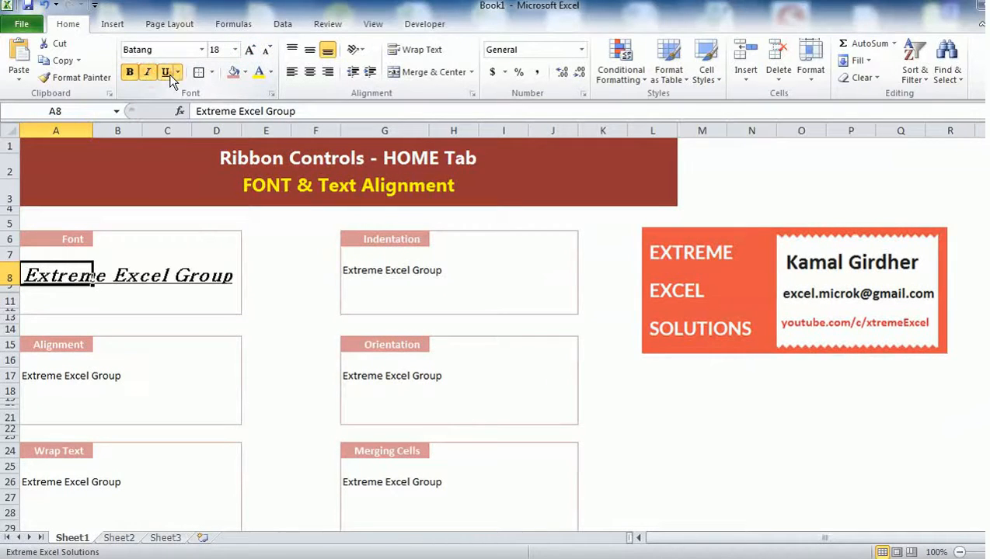
{"action": "left_click", "coordinate": [177, 73]}
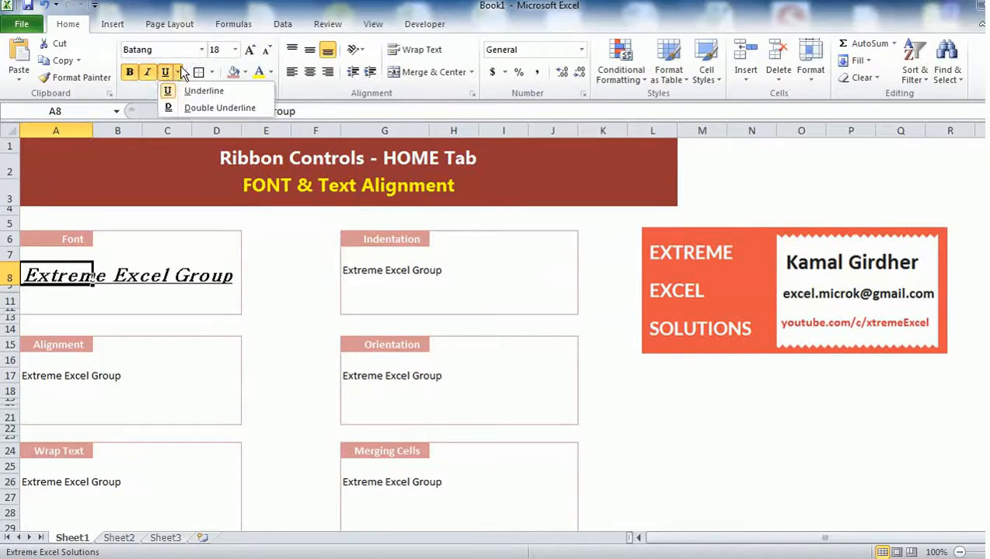
{"action": "left_click", "coordinate": [194, 110]}
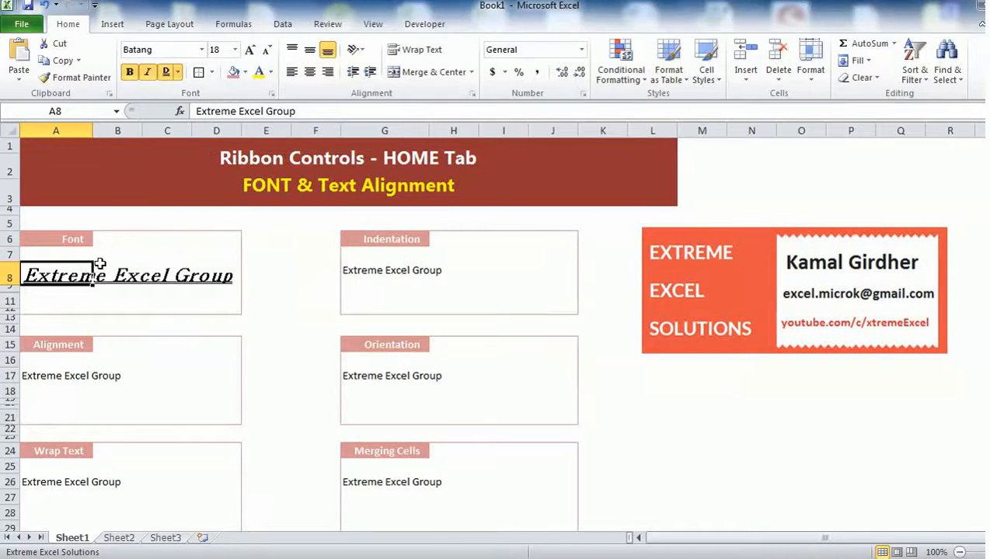
Step: Clear the text from cell A8 and apply all borders to A8:B8
{"action": "key", "text": "Delete"}
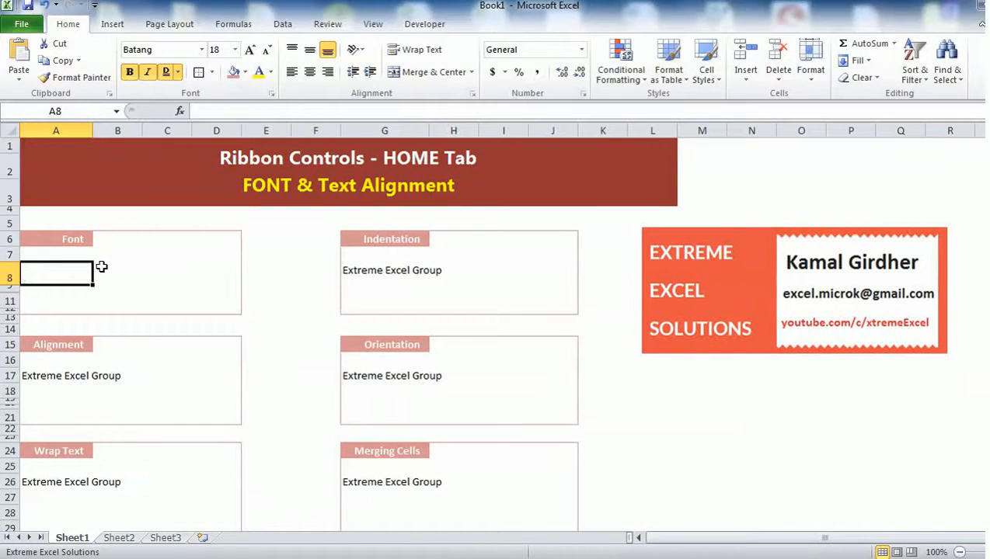
{"action": "left_click_drag", "start_coordinate": [63, 275], "coordinate": [134, 276]}
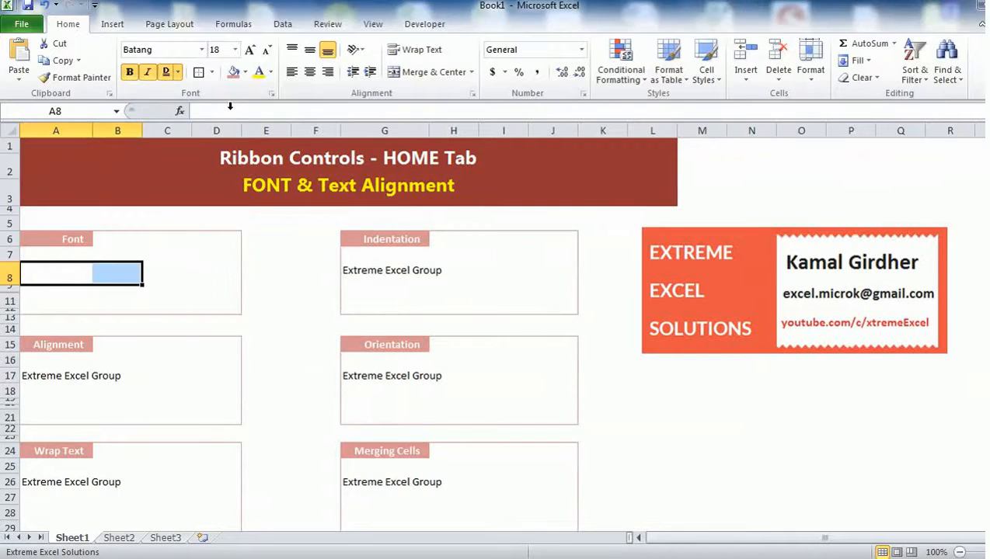
{"action": "left_click", "coordinate": [211, 73]}
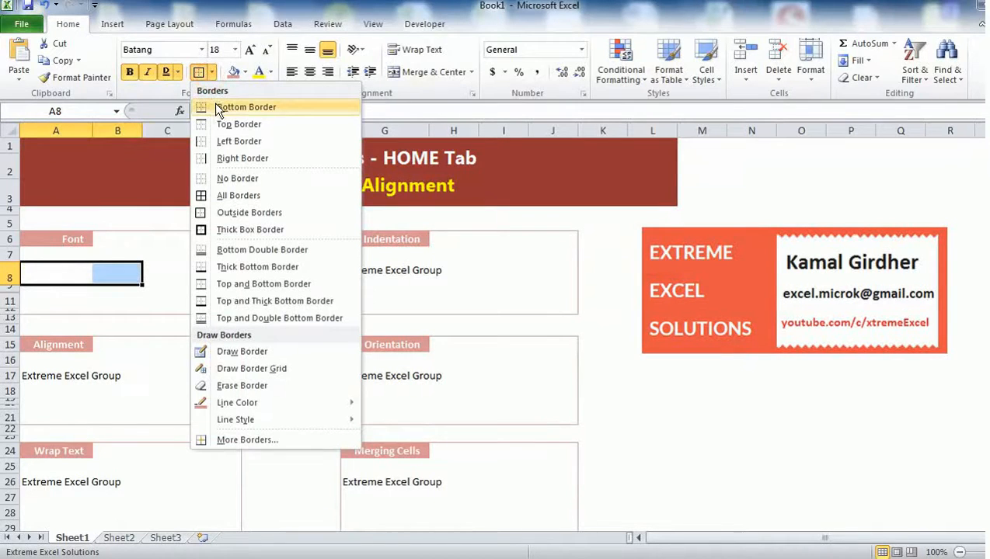
{"action": "left_click", "coordinate": [223, 197]}
{"action": "left_click", "coordinate": [195, 264]}
{"action": "left_click_drag", "start_coordinate": [70, 272], "coordinate": [139, 272]}
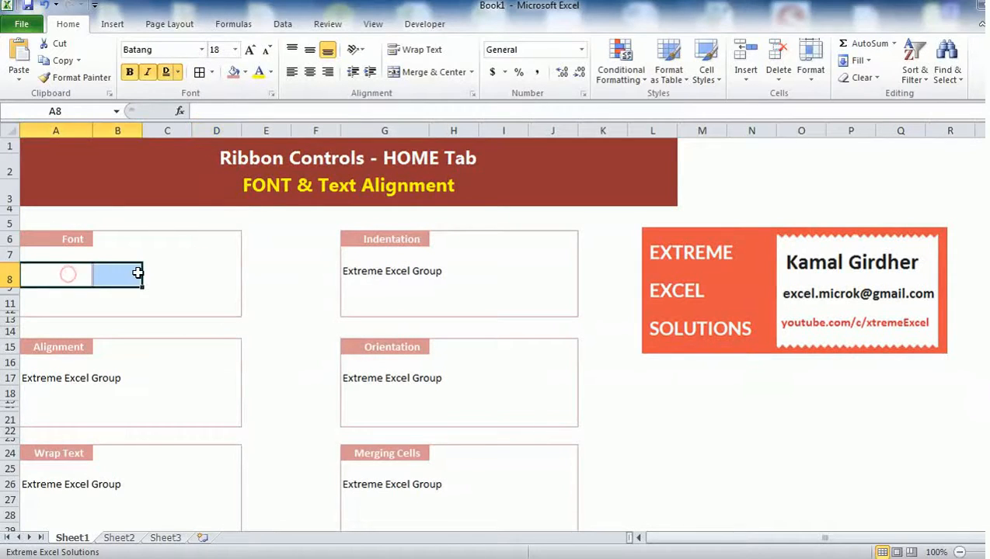
{"action": "left_click", "coordinate": [183, 266]}
Step: Set the border line style to the thick solid line for cells A8:B8
{"action": "left_click_drag", "start_coordinate": [53, 274], "coordinate": [118, 275]}
{"action": "left_click", "coordinate": [212, 71]}
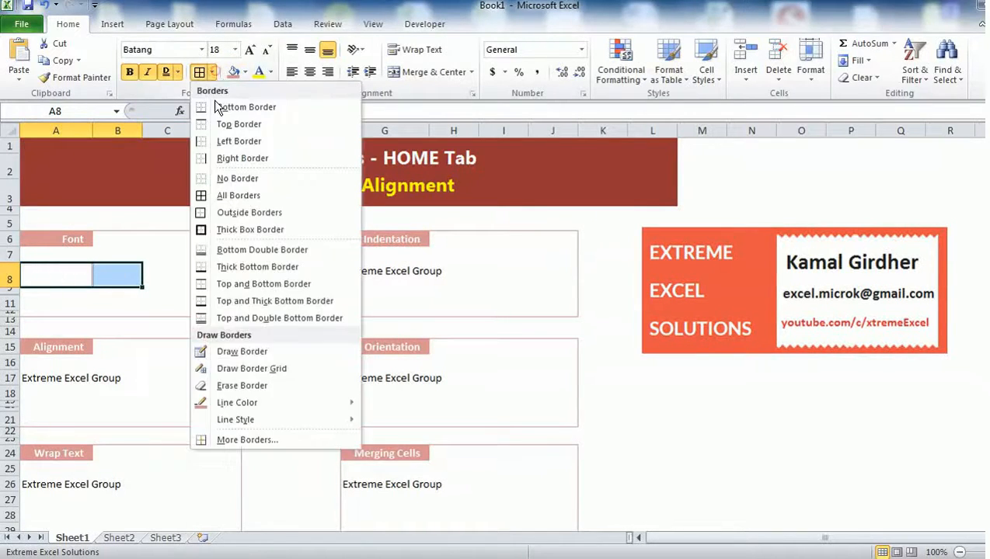
{"action": "mouse_move", "coordinate": [323, 419]}
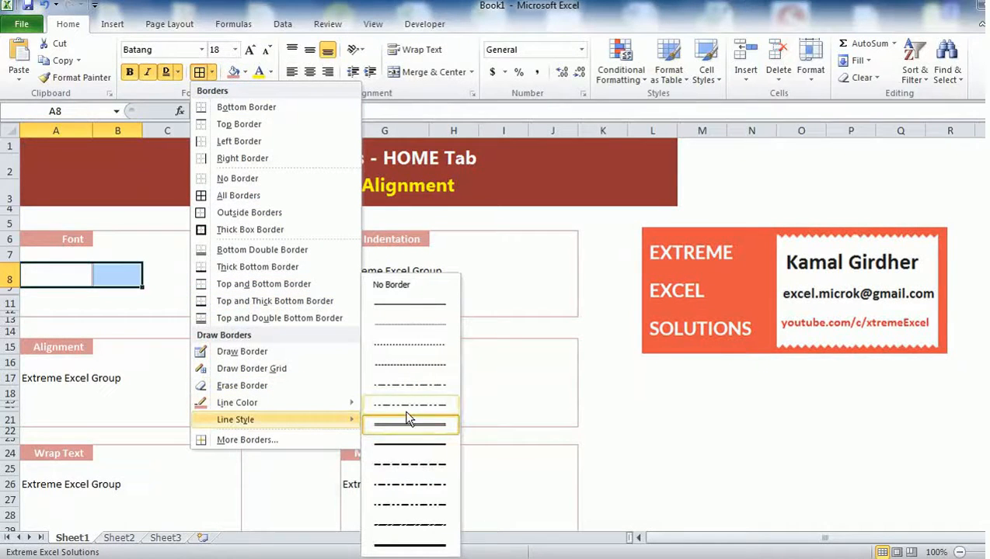
{"action": "left_click", "coordinate": [416, 546]}
{"action": "left_click_drag", "start_coordinate": [70, 274], "coordinate": [107, 277]}
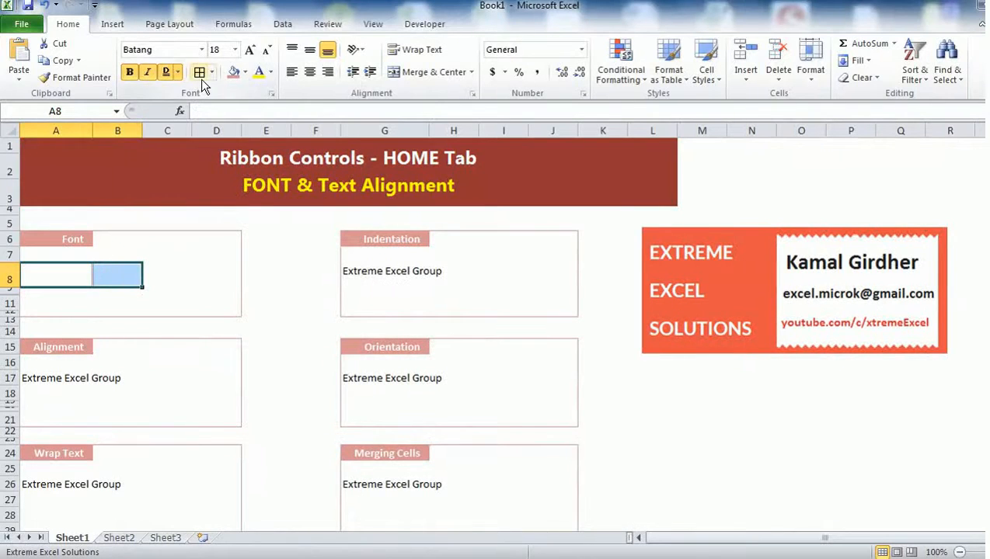
{"action": "left_click", "coordinate": [198, 275]}
{"action": "left_click_drag", "start_coordinate": [54, 276], "coordinate": [105, 275]}
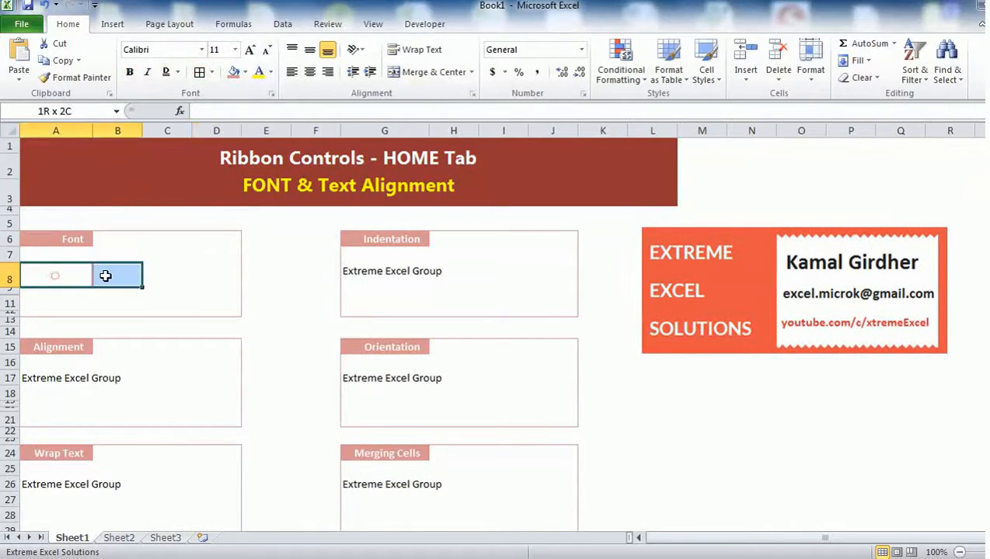
Step: Set the border line color to black and remove all borders from A8:C9
{"action": "left_click", "coordinate": [214, 73]}
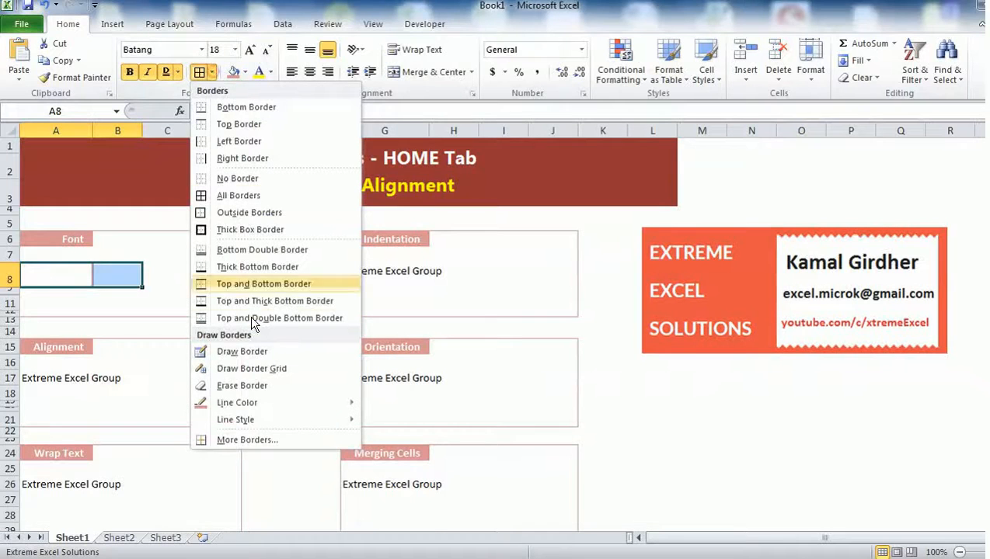
{"action": "left_click", "coordinate": [296, 401]}
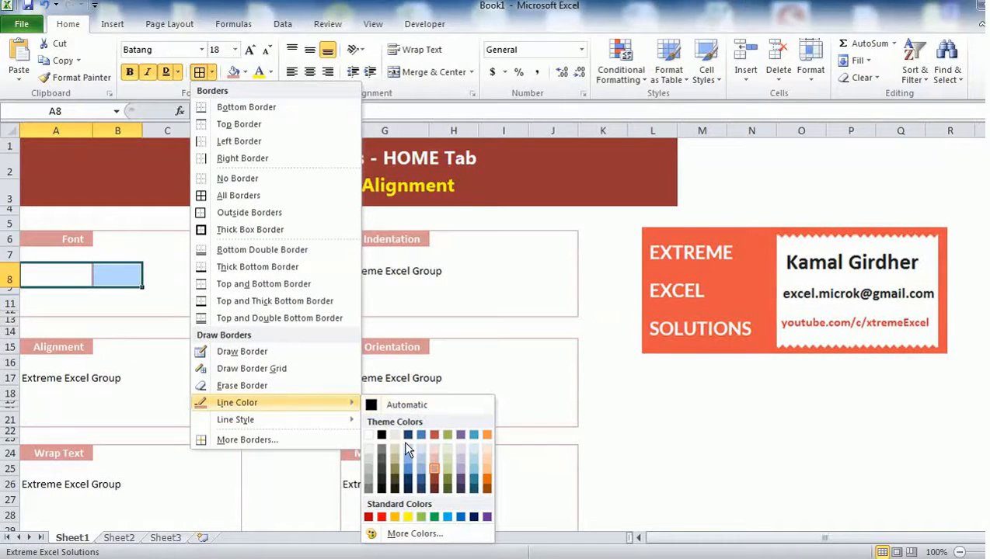
{"action": "left_click", "coordinate": [380, 437]}
{"action": "left_click", "coordinate": [211, 73]}
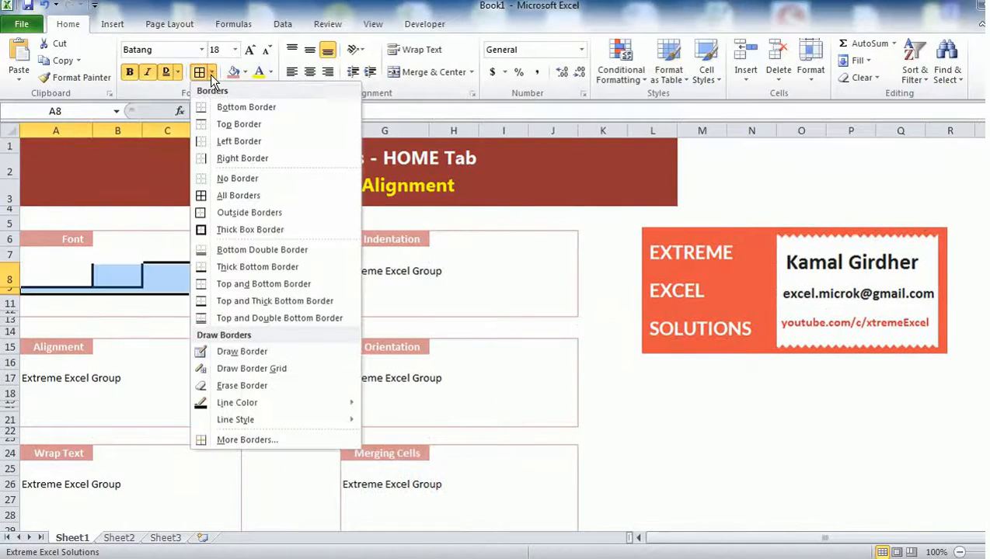
{"action": "left_click", "coordinate": [247, 178]}
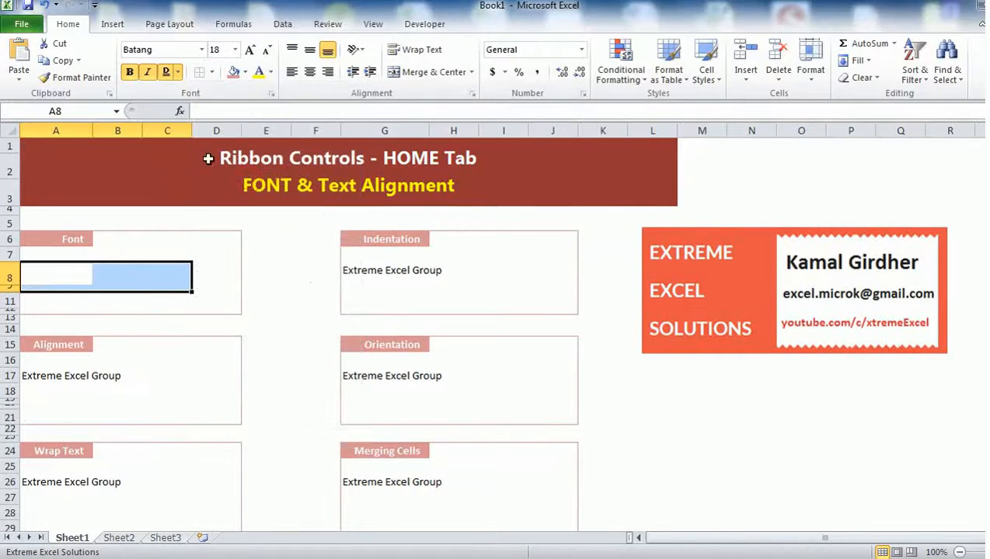
Step: Try a downward diagonal border for A8:C9 in the Format Cells border options and cancel the dialog
{"action": "left_click", "coordinate": [211, 75]}
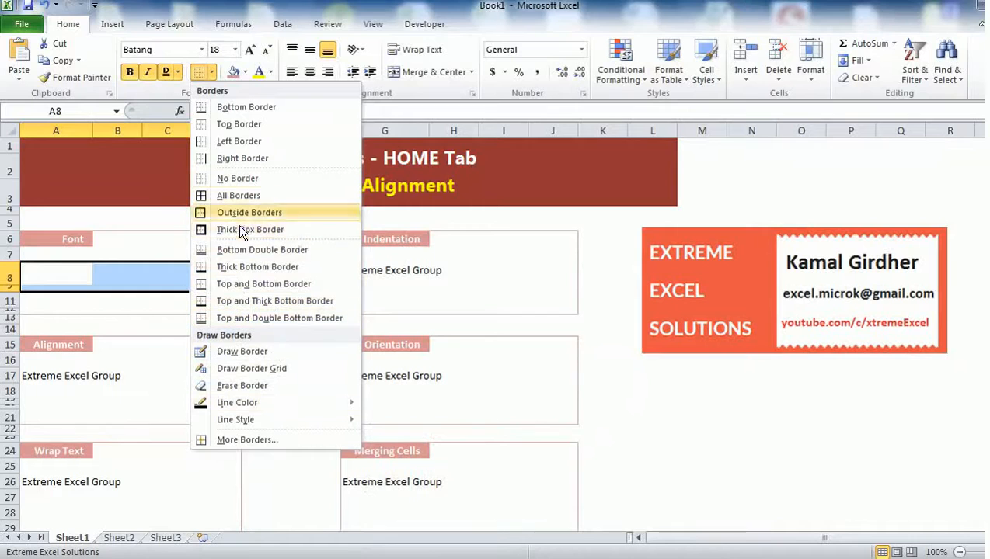
{"action": "mouse_move", "coordinate": [348, 404]}
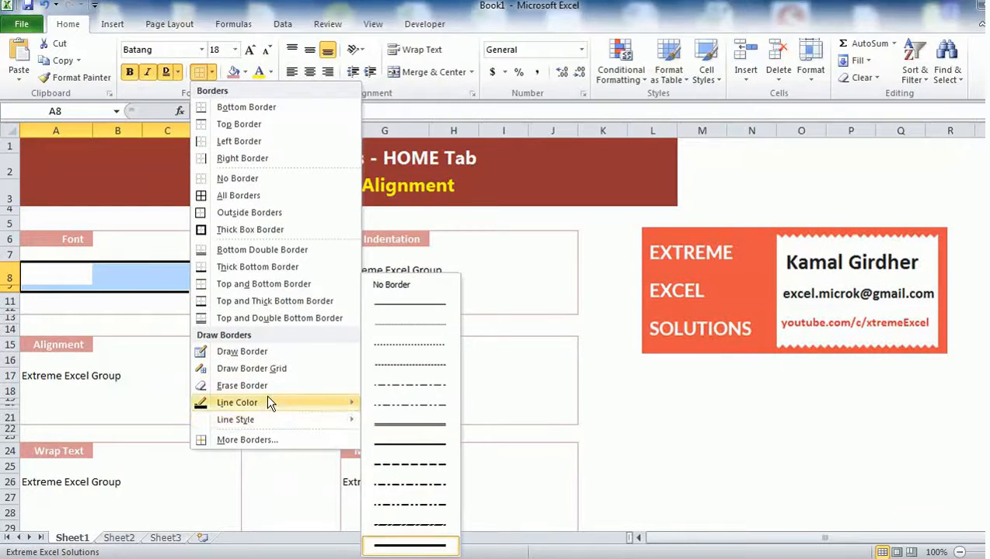
{"action": "left_click", "coordinate": [264, 438]}
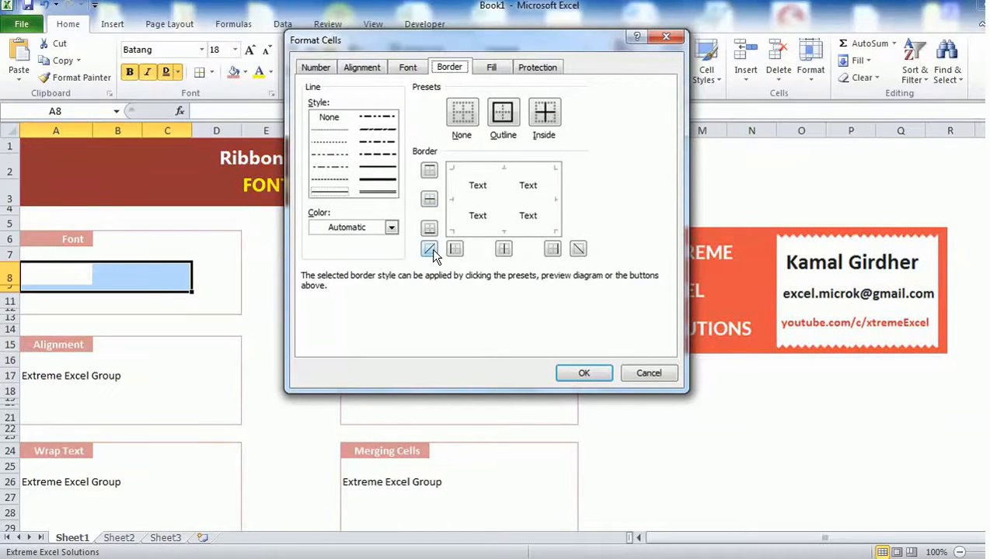
{"action": "left_click", "coordinate": [580, 247]}
{"action": "left_click", "coordinate": [637, 371]}
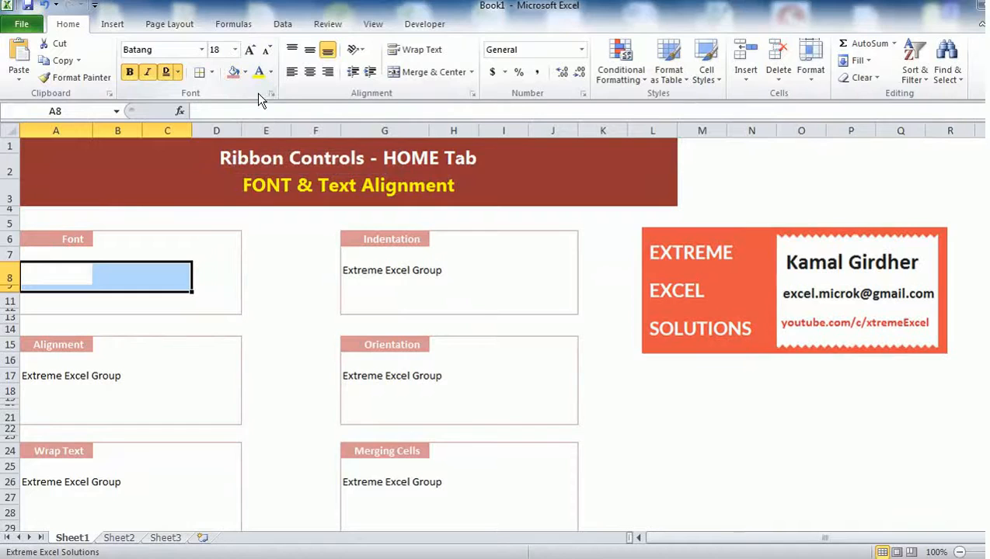
Step: Copy the Indentation sample cell G8 and paste it into cell A8 under Font
{"action": "left_click_drag", "start_coordinate": [105, 276], "coordinate": [216, 272]}
{"action": "left_click", "coordinate": [351, 271]}
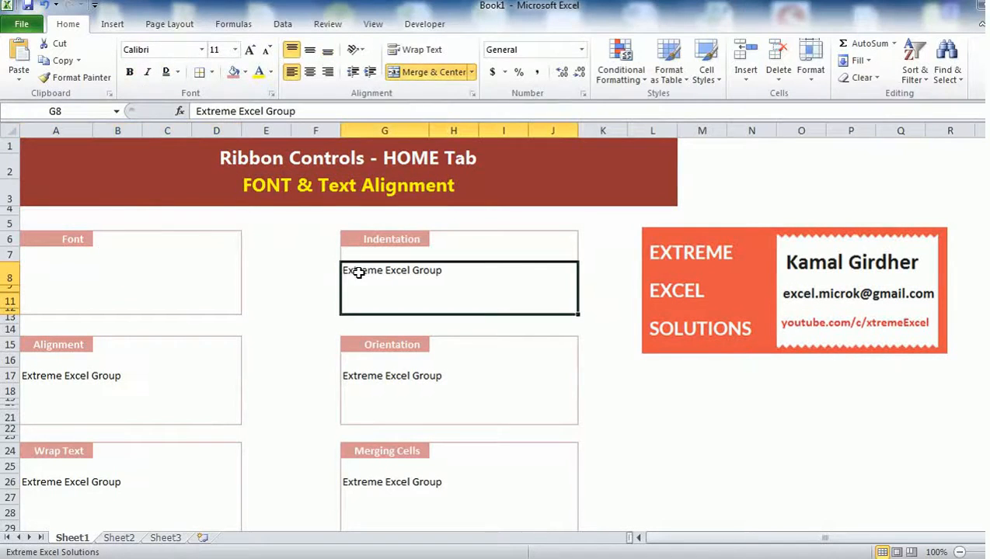
{"action": "key", "text": "ctrl+c"}
{"action": "key", "text": "Left"}
{"action": "key", "text": "Left"}
{"action": "key", "text": "Left"}
{"action": "key", "text": "Left"}
{"action": "key", "text": "Left"}
{"action": "key", "text": "Left"}
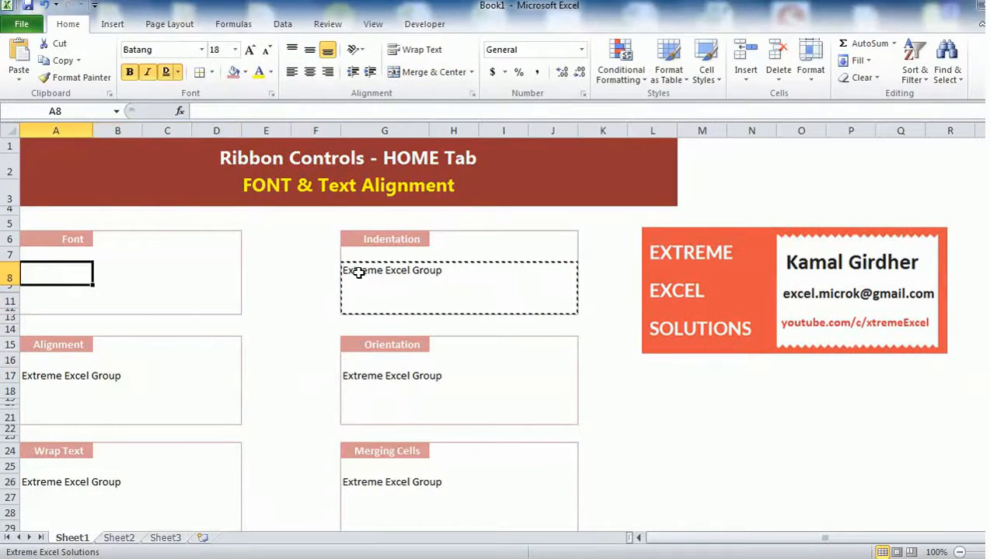
{"action": "key", "text": "ctrl+v"}
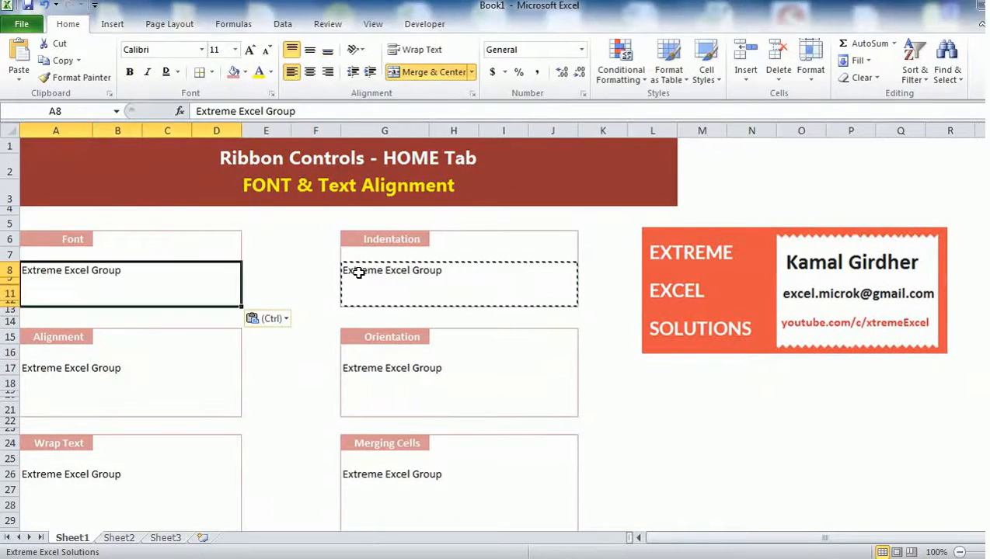
Step: Fill the merged Font sample cell A8 with light red, and change its fill to light olive green
{"action": "left_click", "coordinate": [232, 72]}
{"action": "left_click", "coordinate": [268, 351]}
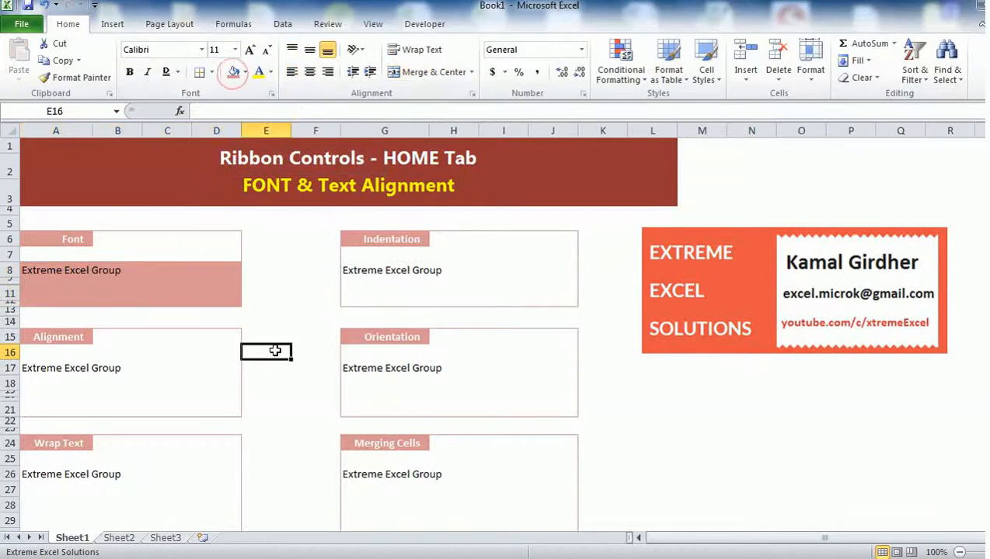
{"action": "left_click", "coordinate": [179, 275]}
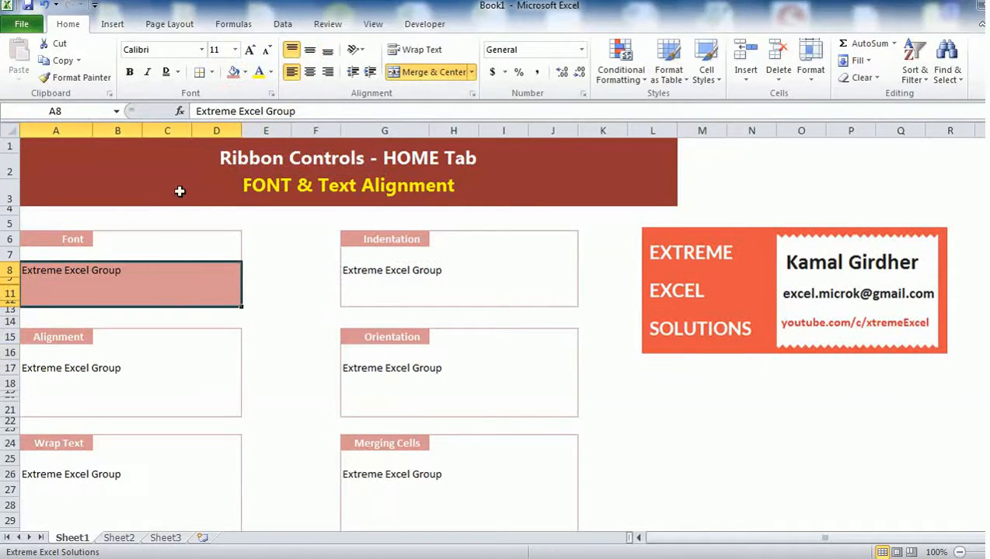
{"action": "left_click", "coordinate": [243, 73]}
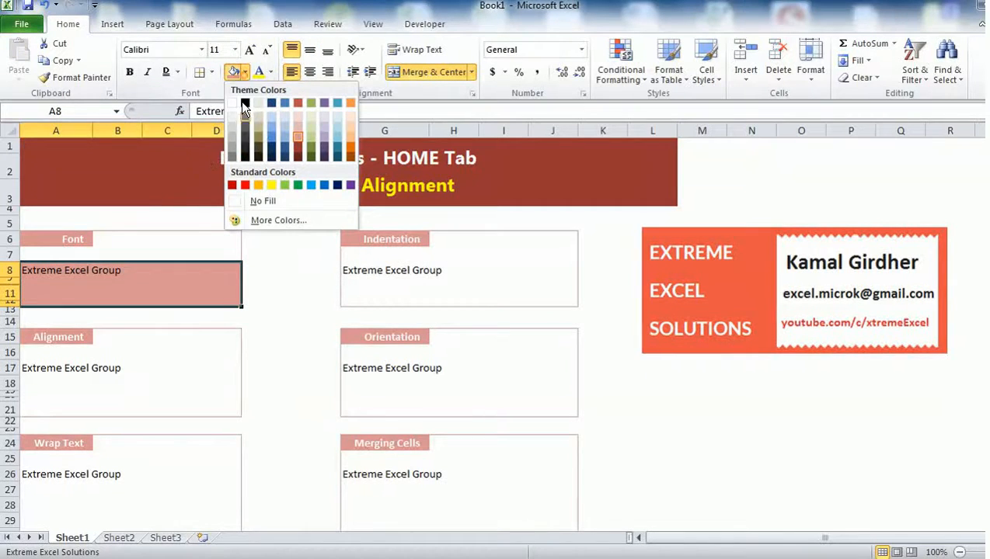
{"action": "left_click", "coordinate": [314, 139]}
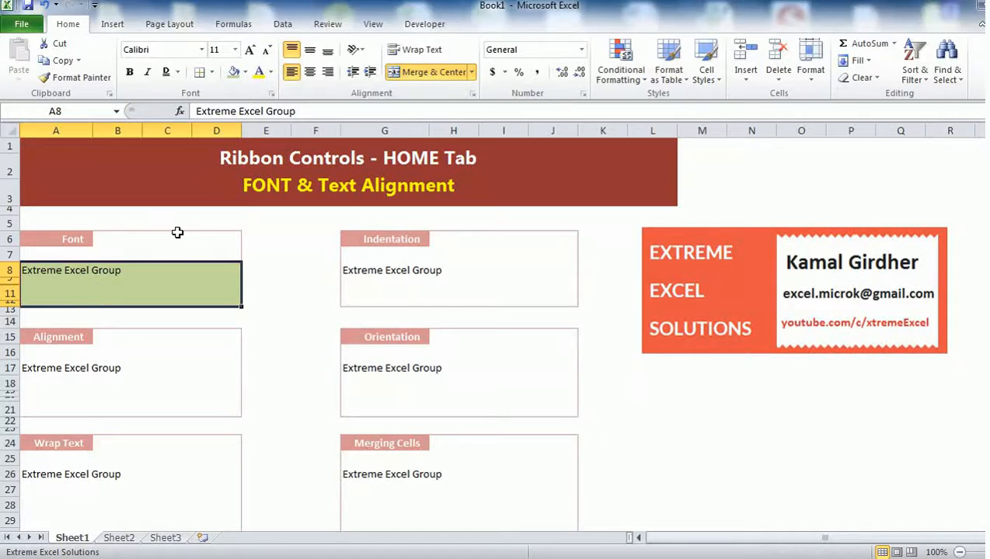
Step: Fill the range C4:F6 with the same light olive green and undo that fill
{"action": "left_click_drag", "start_coordinate": [178, 240], "coordinate": [302, 213]}
{"action": "left_click", "coordinate": [233, 71]}
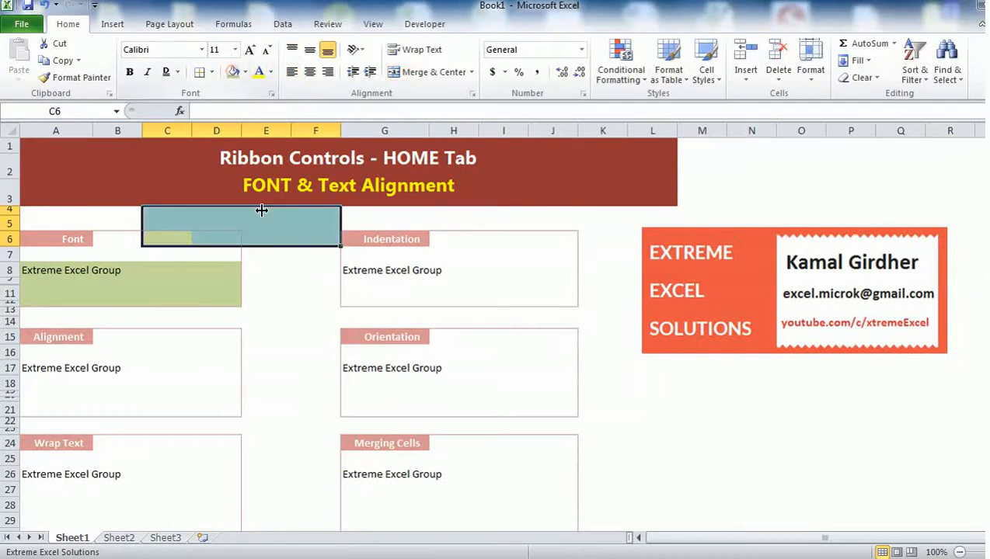
{"action": "left_click", "coordinate": [295, 310]}
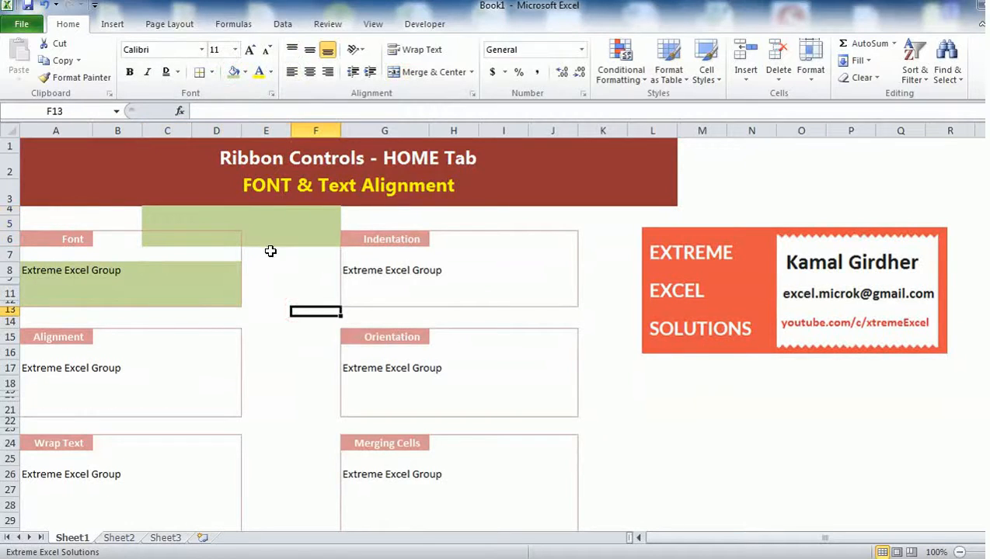
{"action": "key", "text": "ctrl+z"}
Step: Open the font color choices for the Font sample cell A8
{"action": "left_click", "coordinate": [172, 269]}
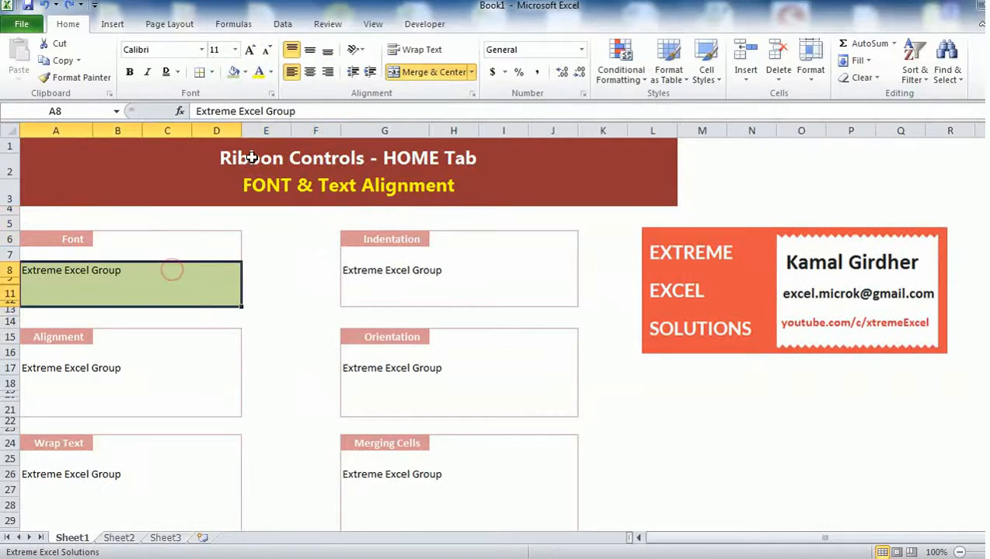
{"action": "left_click", "coordinate": [269, 73]}
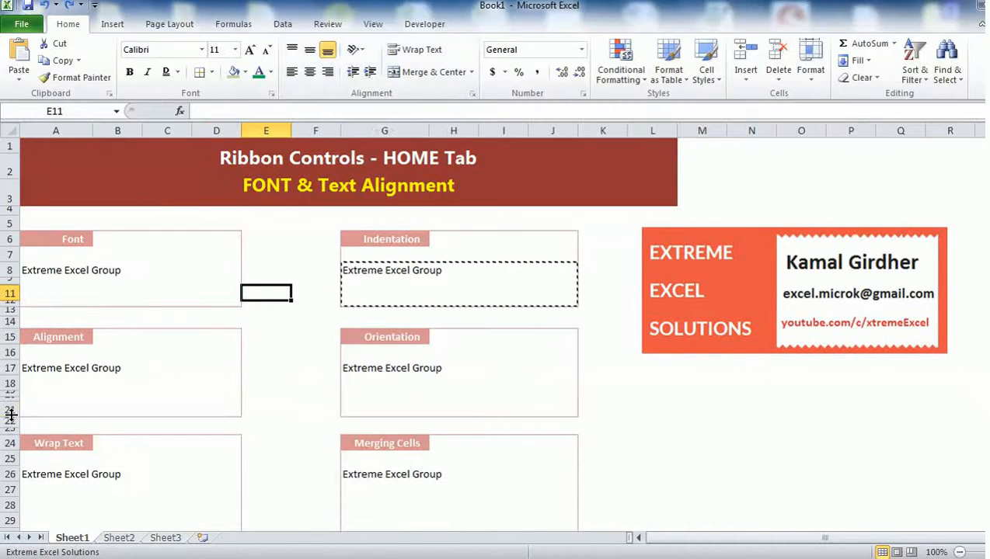
Step: Align the text in the Alignment sample cell A17 to the bottom, and change it to middle alignment
{"action": "left_click", "coordinate": [40, 369]}
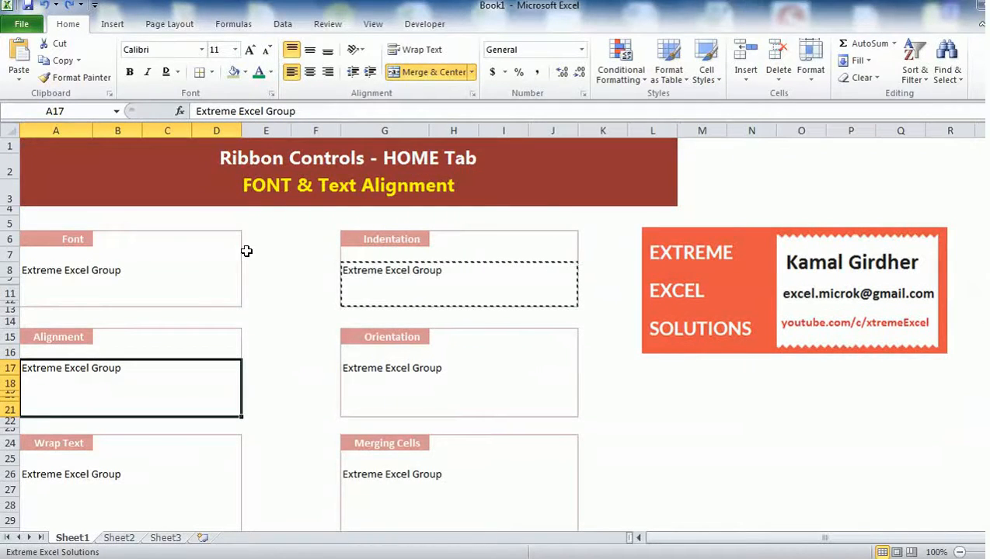
{"action": "left_click", "coordinate": [330, 53]}
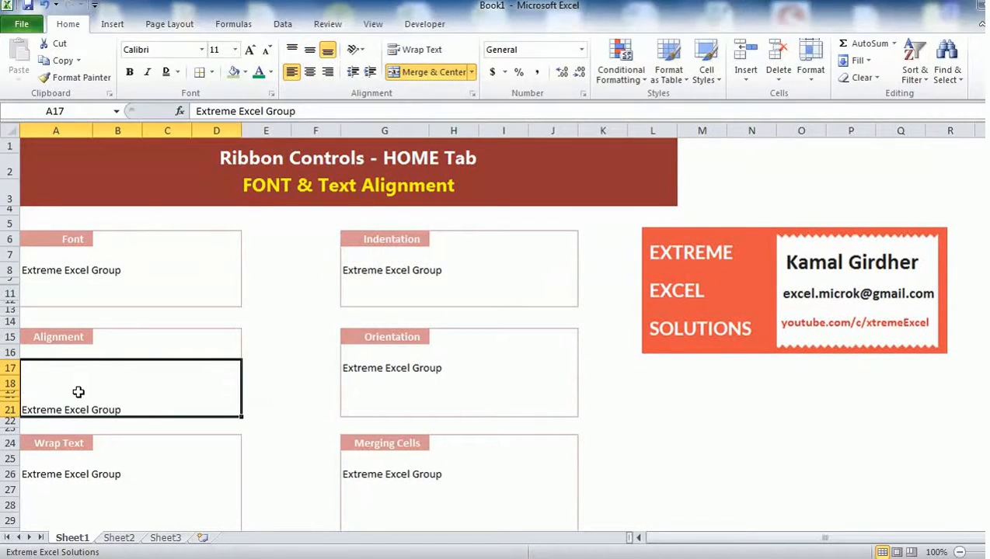
{"action": "left_click", "coordinate": [310, 48]}
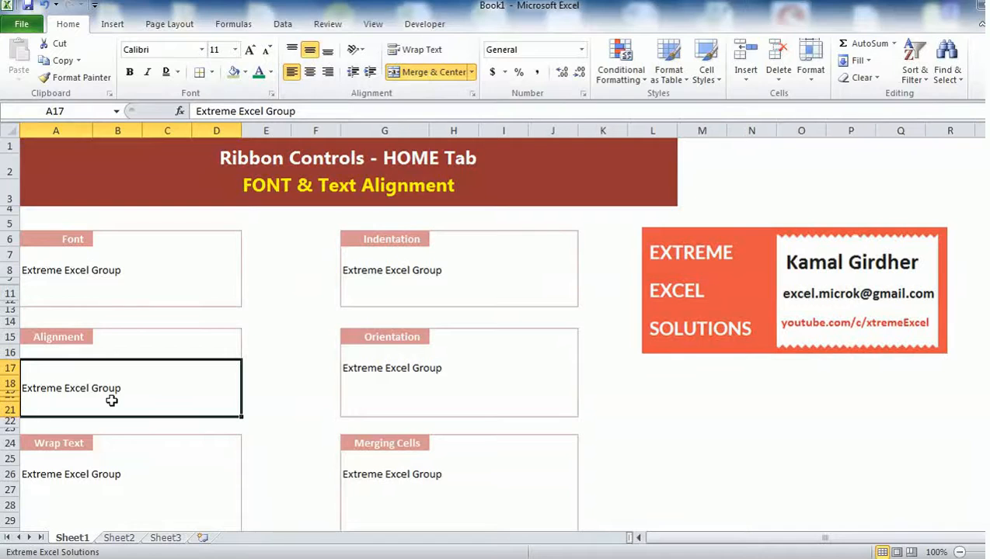
Step: Try center and right alignment on the text in the Alignment sample cell A17, and return it to left alignment
{"action": "left_click", "coordinate": [293, 73]}
{"action": "left_click", "coordinate": [309, 72]}
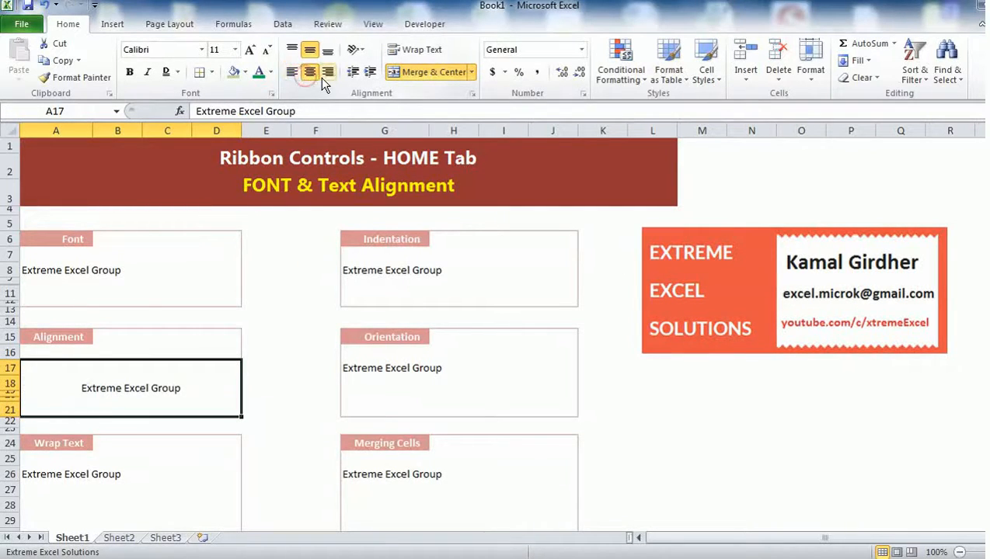
{"action": "left_click", "coordinate": [325, 73]}
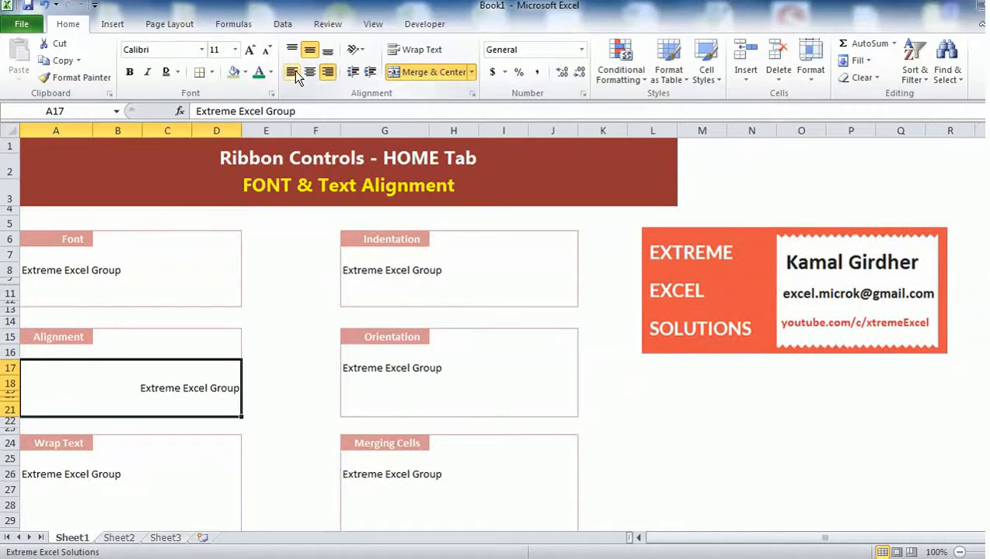
{"action": "left_click", "coordinate": [294, 73]}
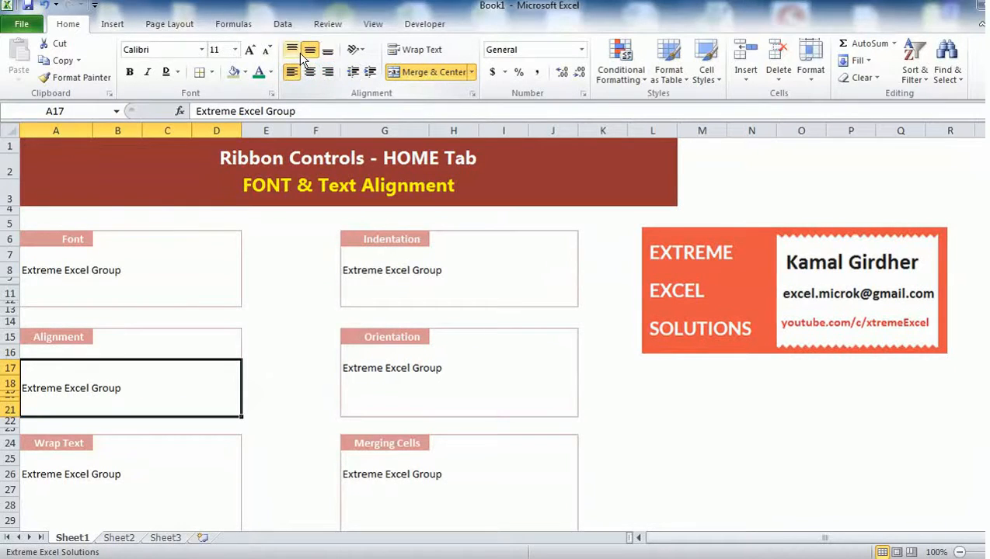
Step: Angle the text in the Alignment sample cell A17 counterclockwise, and change its orientation to Angle Clockwise
{"action": "left_click", "coordinate": [362, 51]}
{"action": "left_click", "coordinate": [362, 52]}
{"action": "left_click", "coordinate": [362, 51]}
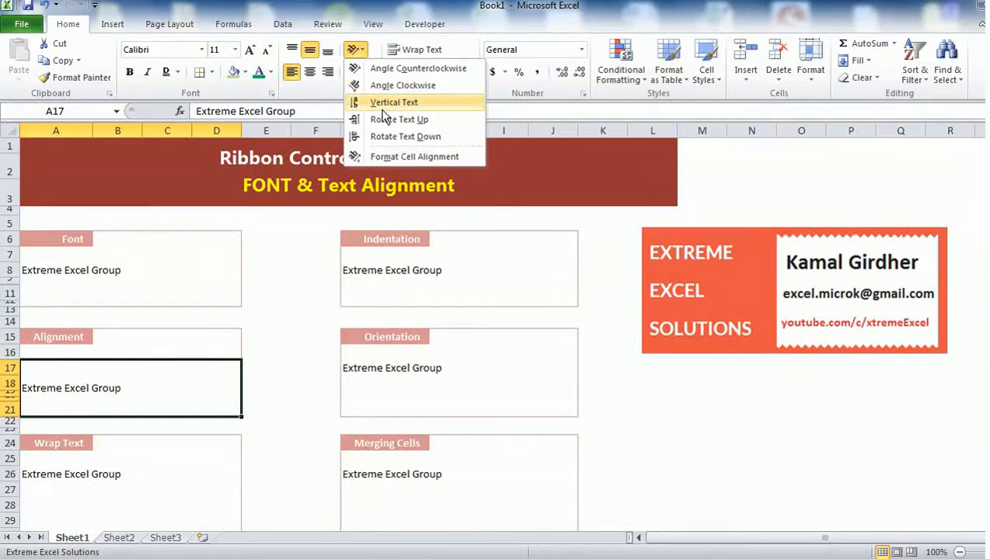
{"action": "left_click", "coordinate": [387, 68]}
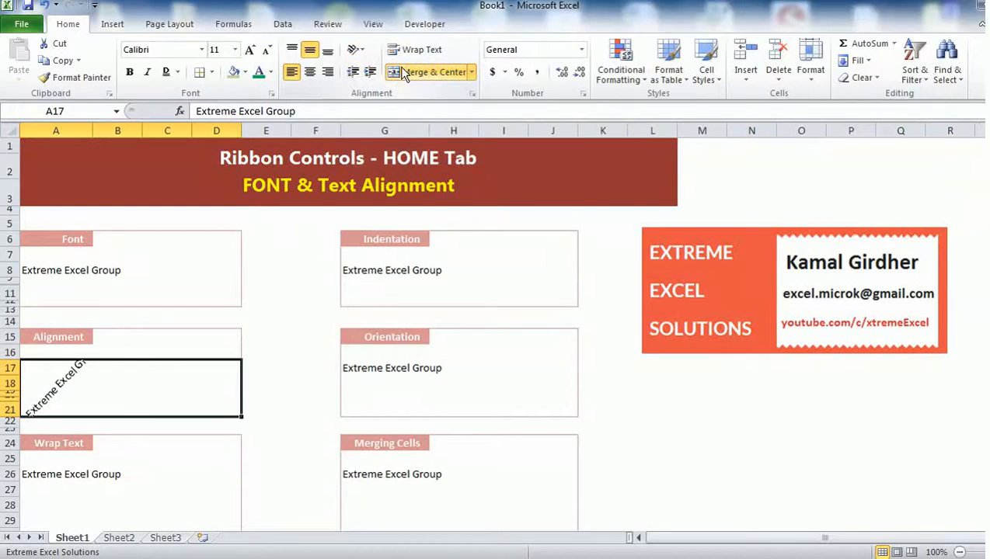
{"action": "left_click", "coordinate": [356, 50]}
{"action": "left_click", "coordinate": [370, 87]}
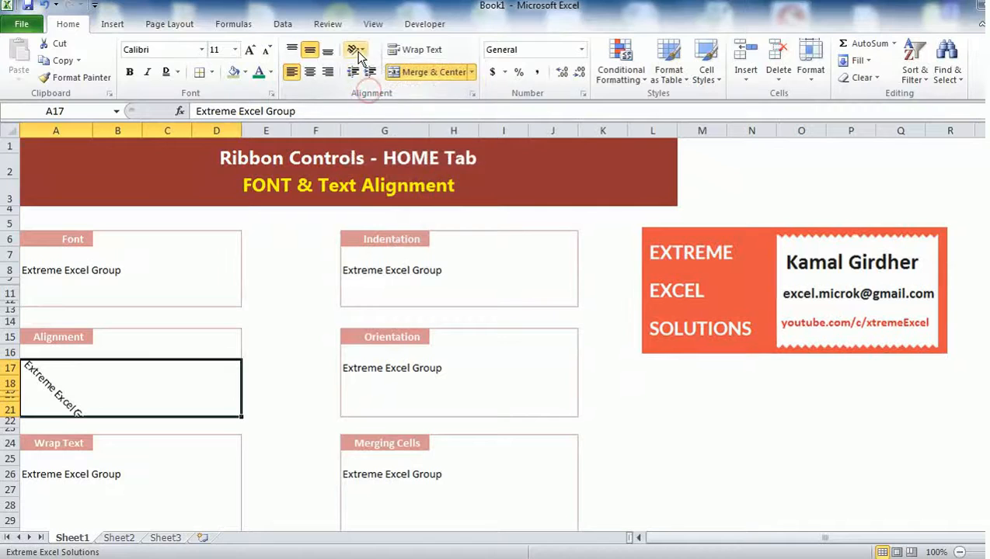
Step: Set the text in cell A17 to Vertical Text orientation and make row 21 taller
{"action": "left_click", "coordinate": [356, 50]}
{"action": "left_click", "coordinate": [371, 102]}
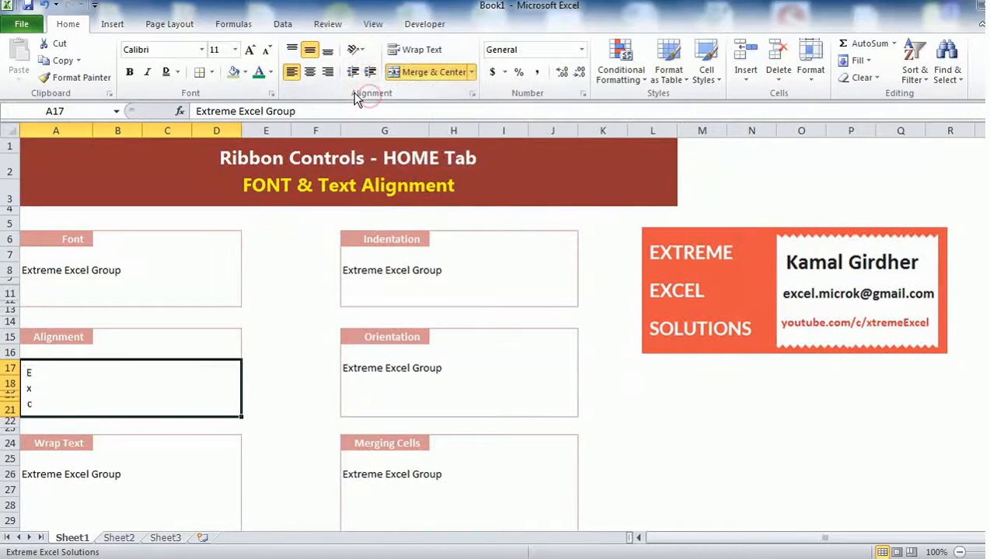
{"action": "double_click", "coordinate": [13, 414]}
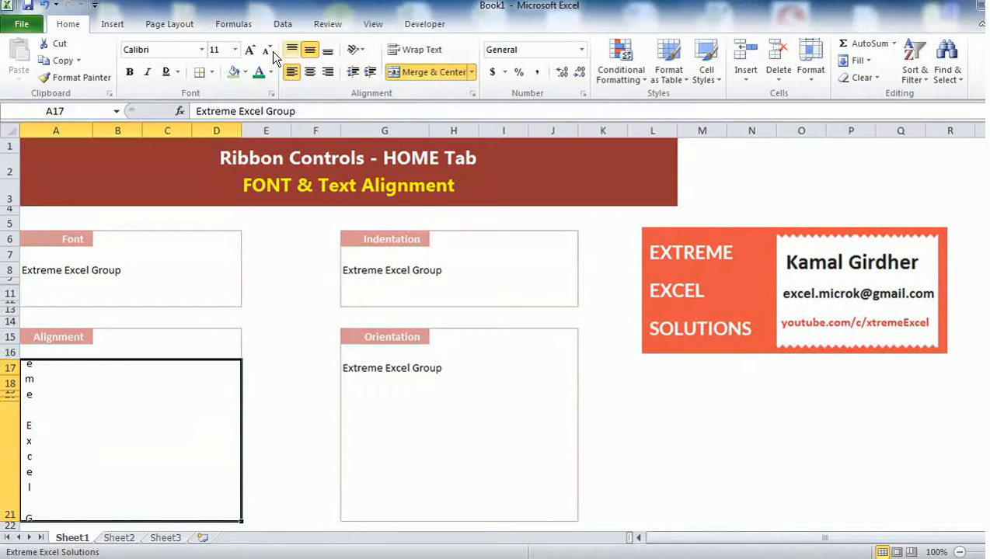
Step: Change the orientation of cell A17 to Rotate Text Up, and open and close the Format Cell Alignment settings without changes
{"action": "left_click", "coordinate": [355, 49]}
{"action": "left_click", "coordinate": [378, 119]}
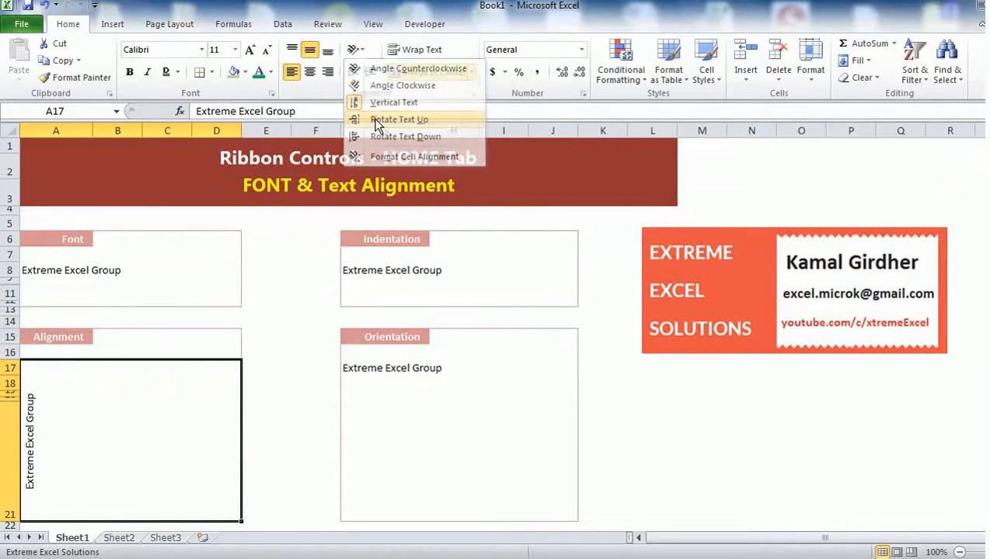
{"action": "left_click", "coordinate": [358, 50]}
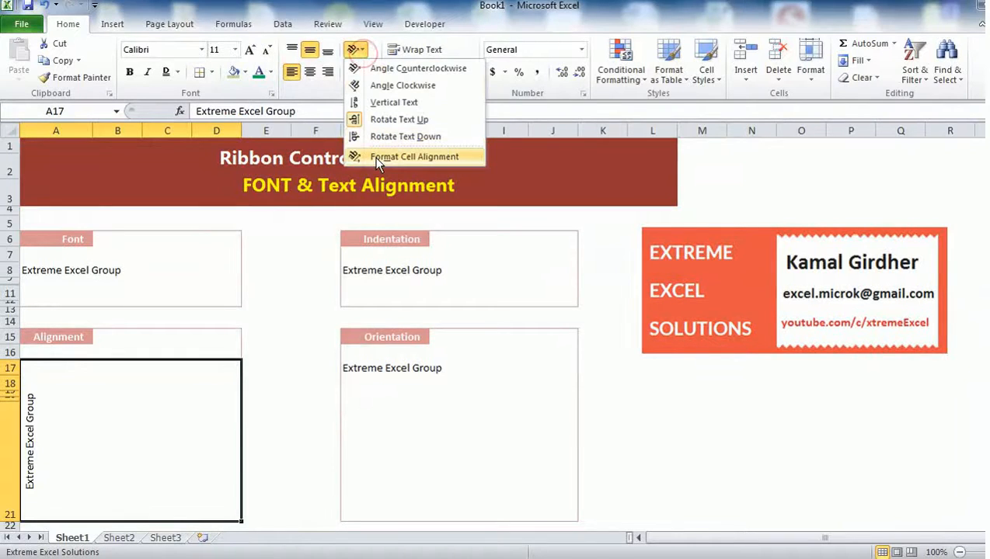
{"action": "left_click", "coordinate": [375, 155]}
{"action": "left_click", "coordinate": [657, 372]}
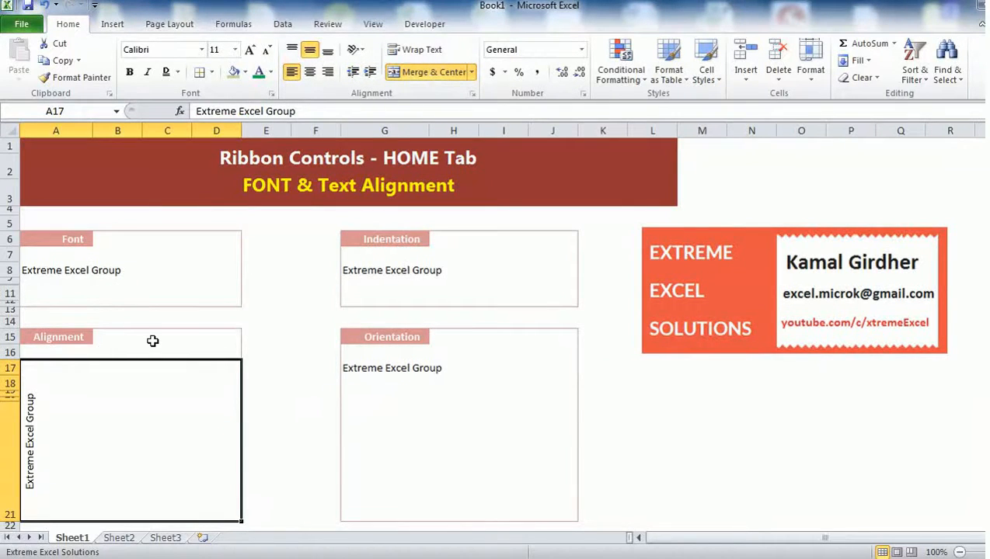
Step: Undo the orientation changes to cell A17 and the height change to row 21
{"action": "key", "text": "ctrl+z"}
{"action": "key", "text": "ctrl+z"}
{"action": "key", "text": "ctrl+z"}
{"action": "key", "text": "ctrl+z"}
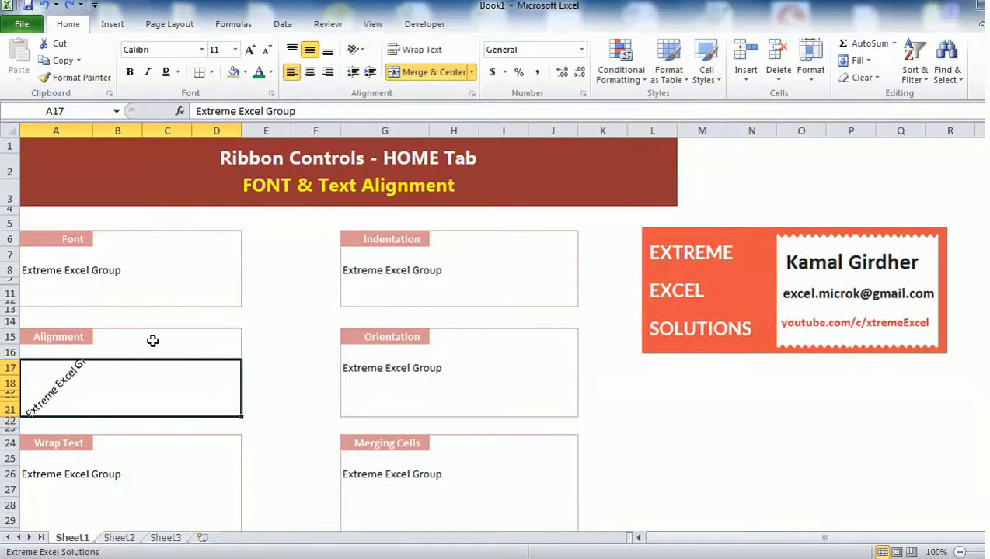
{"action": "key", "text": "ctrl+z"}
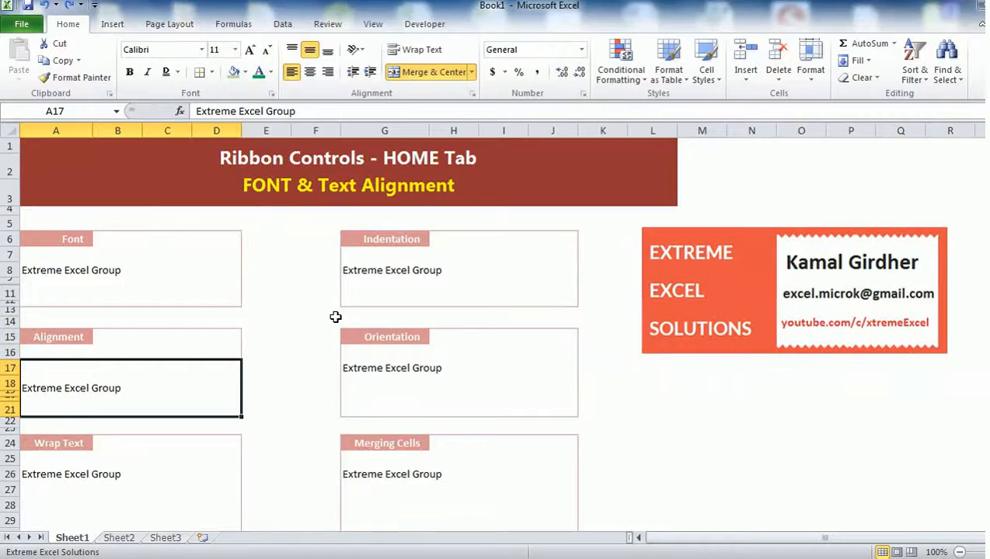
Step: Increase the indent of the text in the Alignment sample cell A17 by six levels
{"action": "left_click", "coordinate": [370, 72]}
{"action": "left_click", "coordinate": [371, 72]}
{"action": "left_click", "coordinate": [370, 73]}
{"action": "left_click", "coordinate": [370, 72]}
{"action": "left_click", "coordinate": [371, 72]}
{"action": "left_click", "coordinate": [370, 73]}
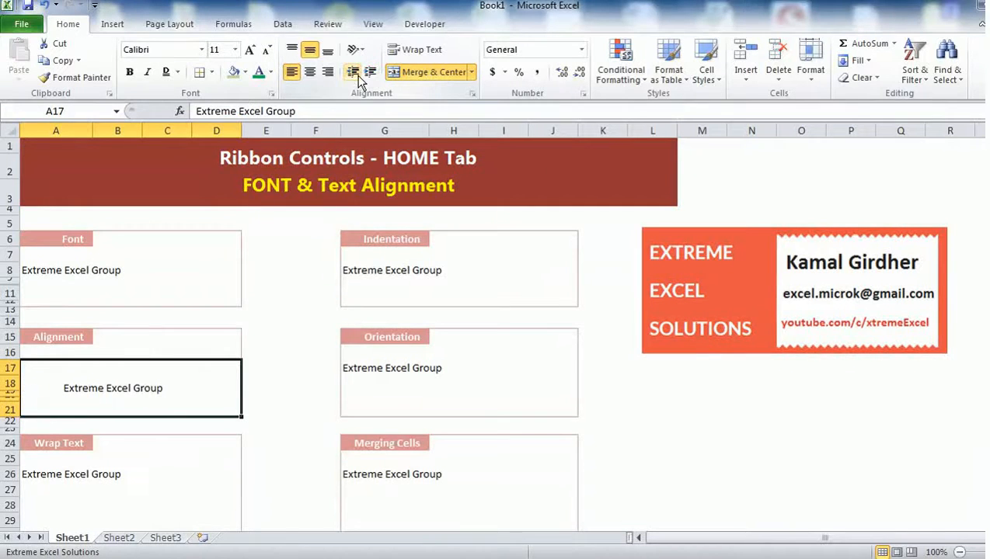
Step: Decrease the indent of the text in cell A17 by six levels, back to the cell's left edge
{"action": "left_click", "coordinate": [356, 76]}
{"action": "left_click", "coordinate": [356, 76]}
{"action": "left_click", "coordinate": [357, 78]}
{"action": "left_click", "coordinate": [356, 77]}
{"action": "left_click", "coordinate": [356, 78]}
{"action": "left_click", "coordinate": [356, 78]}
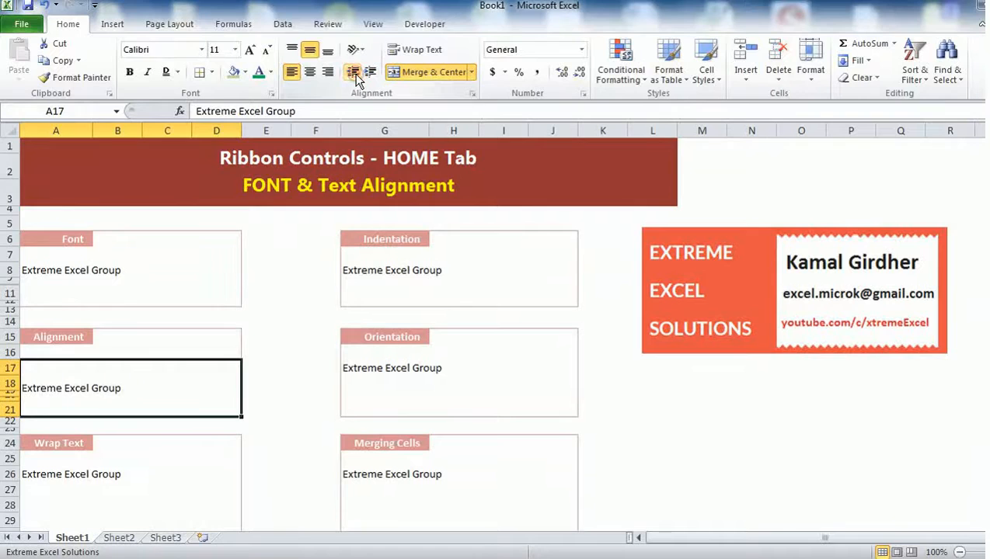
Step: Increase the indent of the text in cell A17 by five levels and select the empty cell E17
{"action": "left_click", "coordinate": [373, 75]}
{"action": "left_click", "coordinate": [373, 75]}
{"action": "left_click", "coordinate": [372, 75]}
{"action": "left_click", "coordinate": [372, 75]}
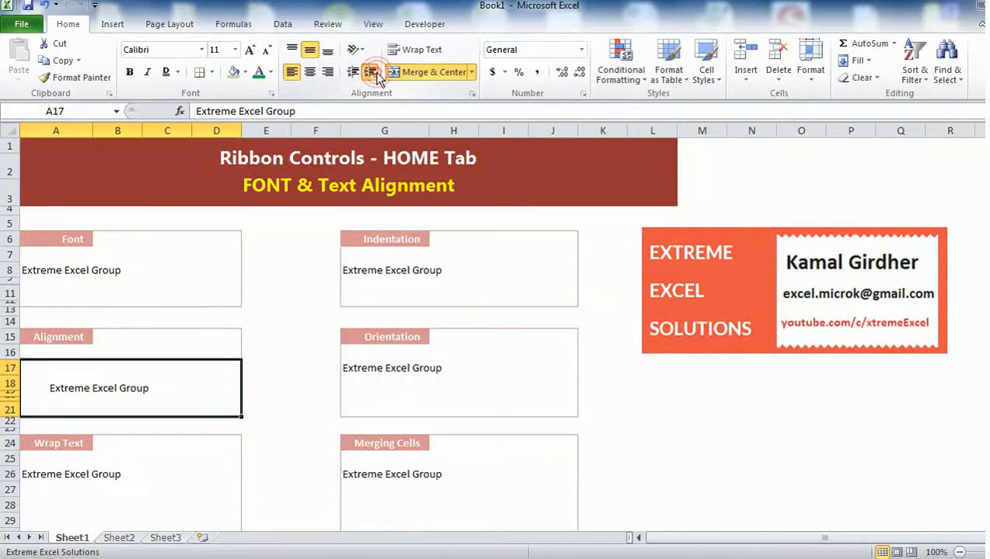
{"action": "left_click", "coordinate": [371, 76]}
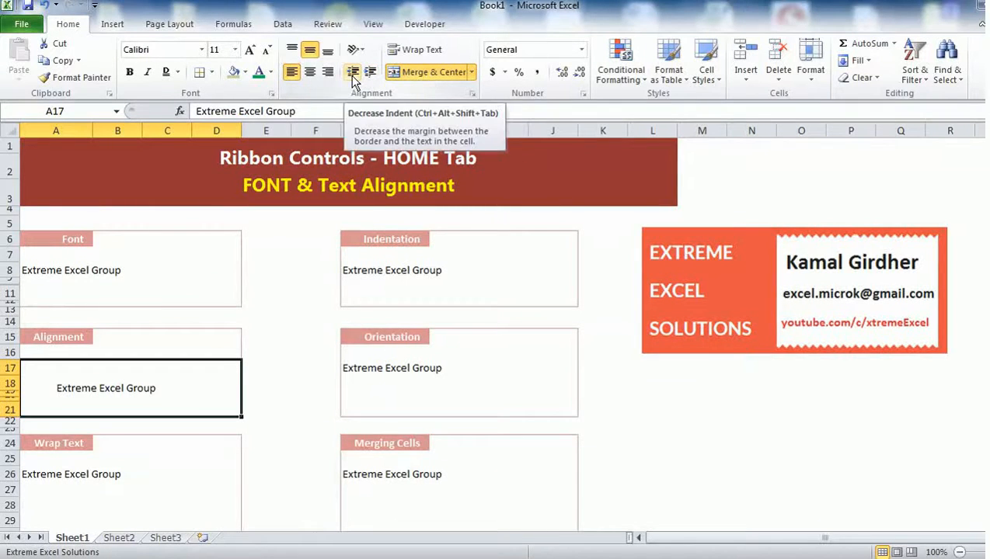
{"action": "left_click", "coordinate": [265, 367]}
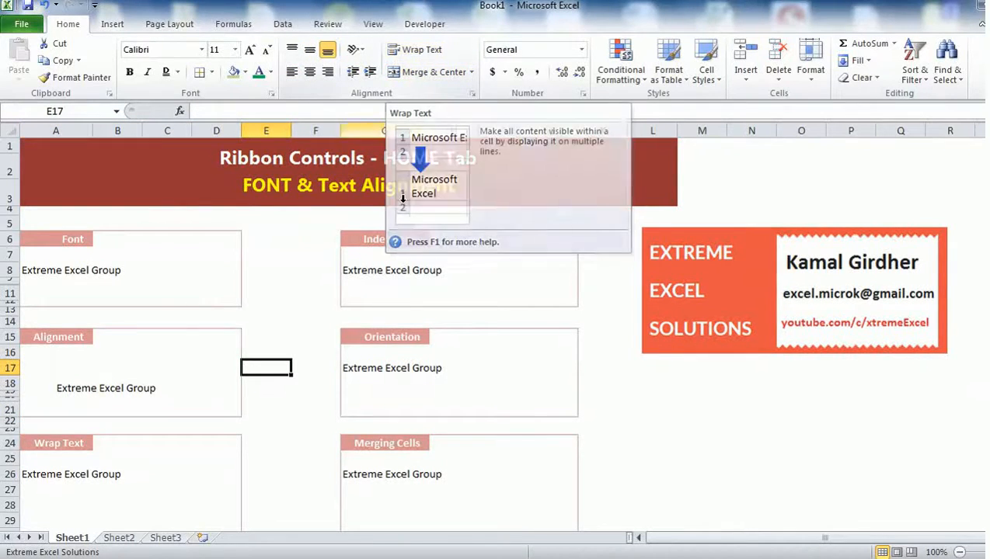
Step: Extend the Wrap Text sample in cell A26 with sentences stating the presenter's name and city, ending with "And this is a new video for our channel."
{"action": "left_click", "coordinate": [108, 471]}
{"action": "key", "text": "Down"}
{"action": "key", "text": "Down"}
{"action": "key", "text": "Down"}
{"action": "key", "text": "Down"}
{"action": "key", "text": "Down"}
{"action": "key", "text": "Down"}
{"action": "key", "text": "Down"}
{"action": "key", "text": "Down"}
{"action": "key", "text": "Down"}
{"action": "key", "text": "Down"}
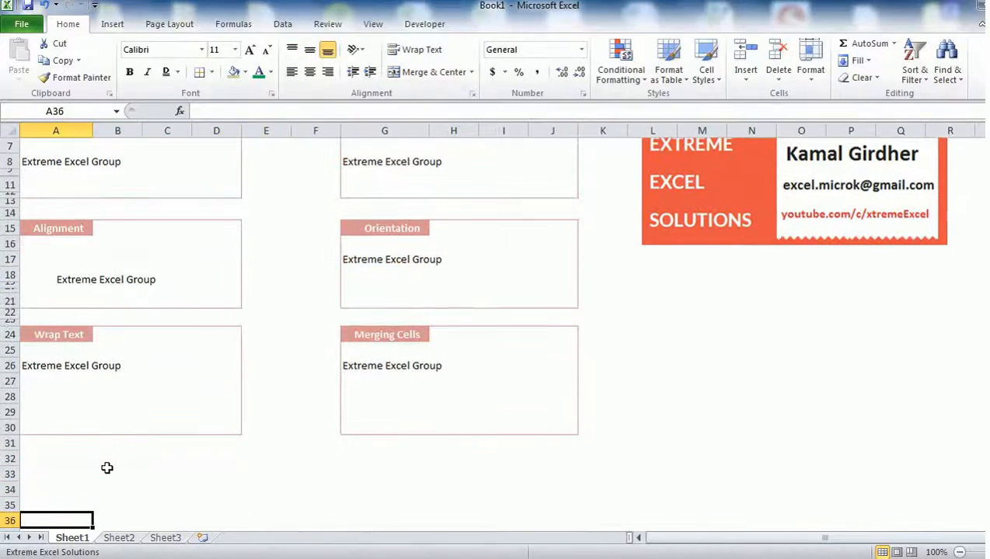
{"action": "left_click", "coordinate": [124, 366]}
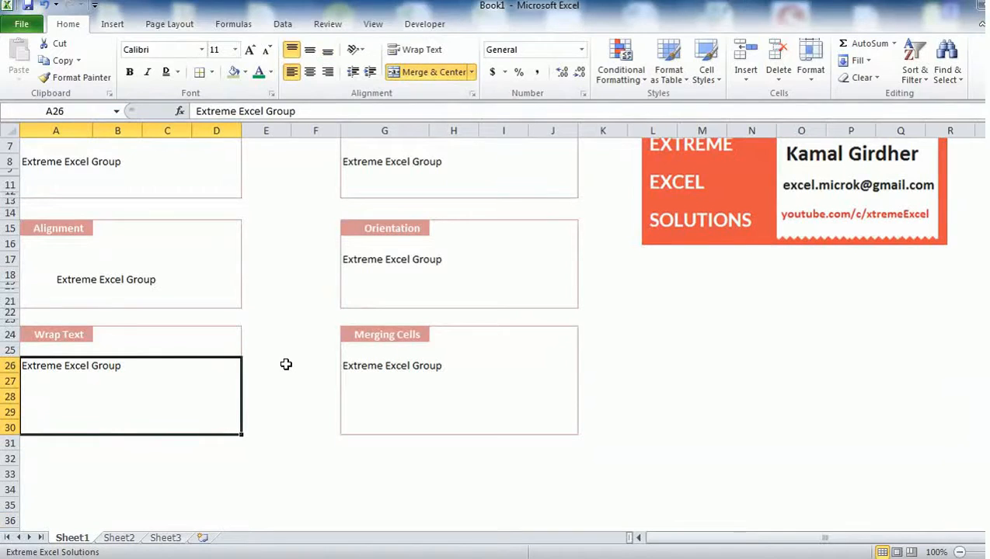
{"action": "double_click", "coordinate": [183, 369]}
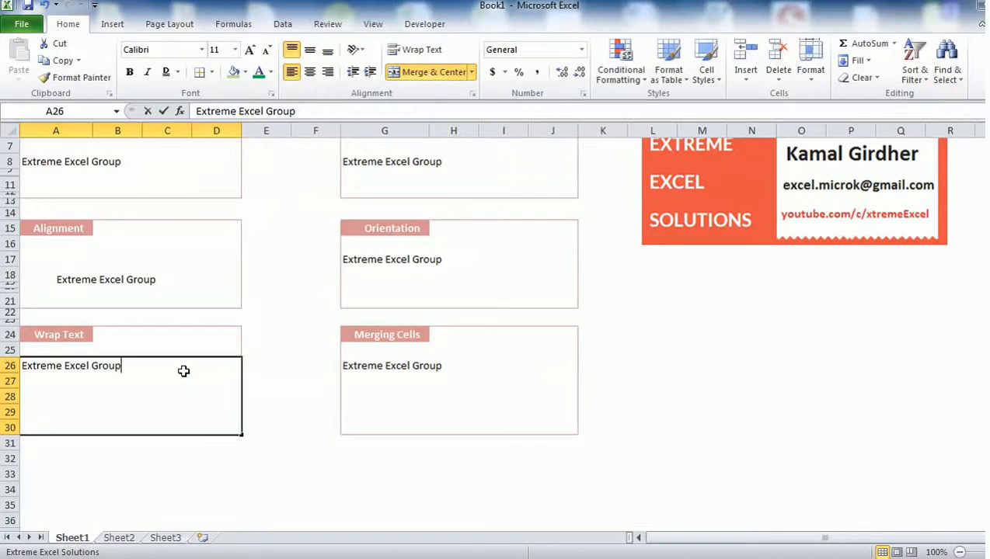
{"action": "type", "text": "."}
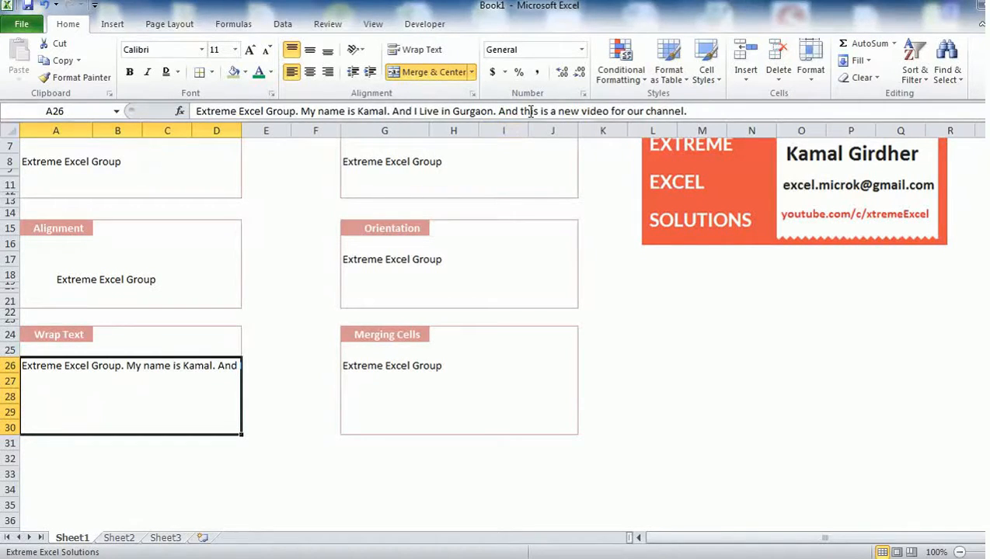
Step: Review the full text of cell A26, and turn Wrap Text on and off again for that cell
{"action": "left_click_drag", "start_coordinate": [499, 111], "coordinate": [639, 111]}
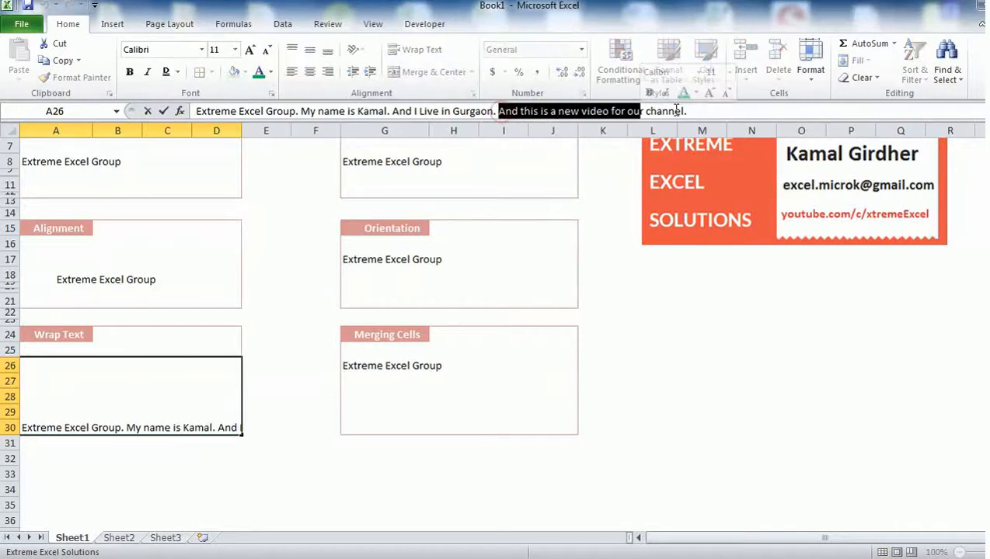
{"action": "left_click", "coordinate": [697, 112]}
{"action": "left_click", "coordinate": [205, 425]}
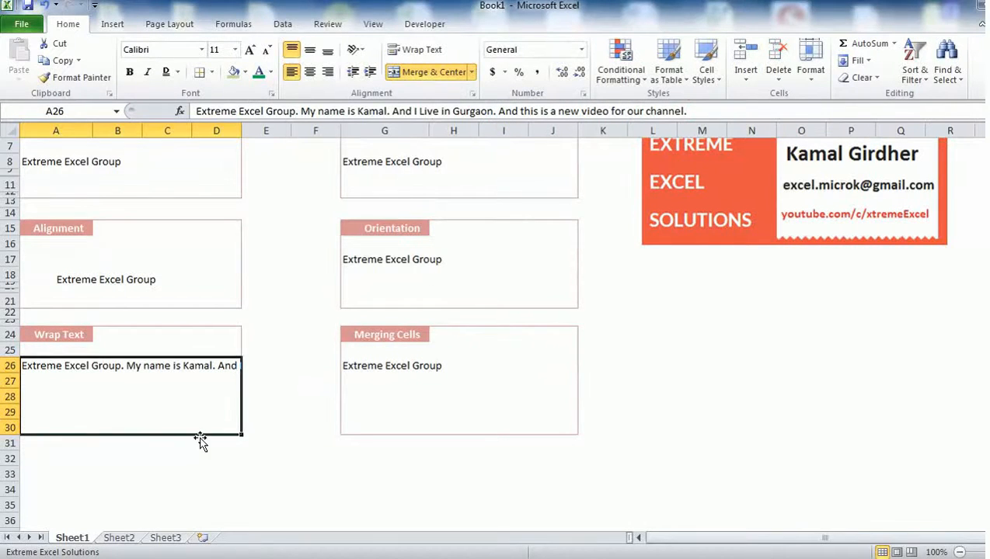
{"action": "left_click", "coordinate": [413, 52]}
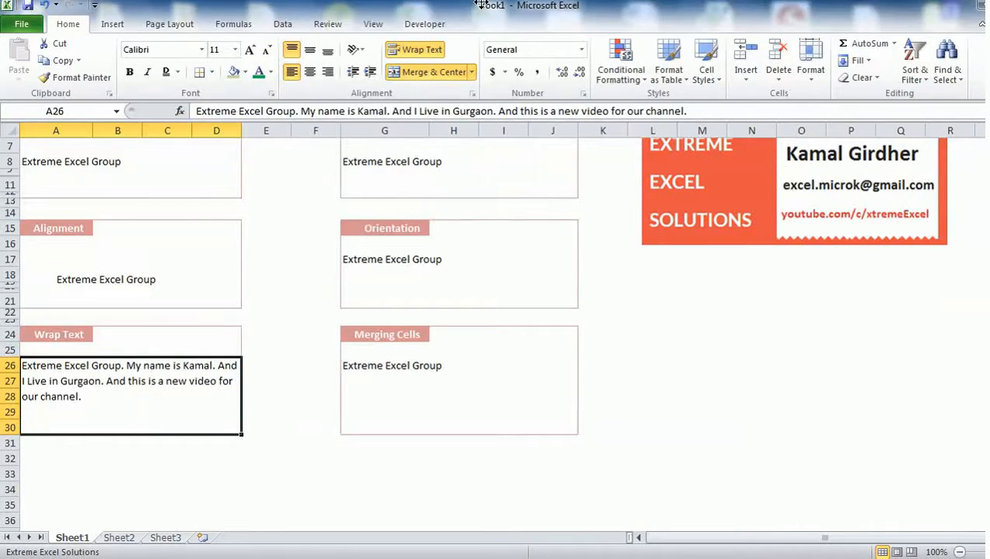
{"action": "left_click", "coordinate": [435, 49]}
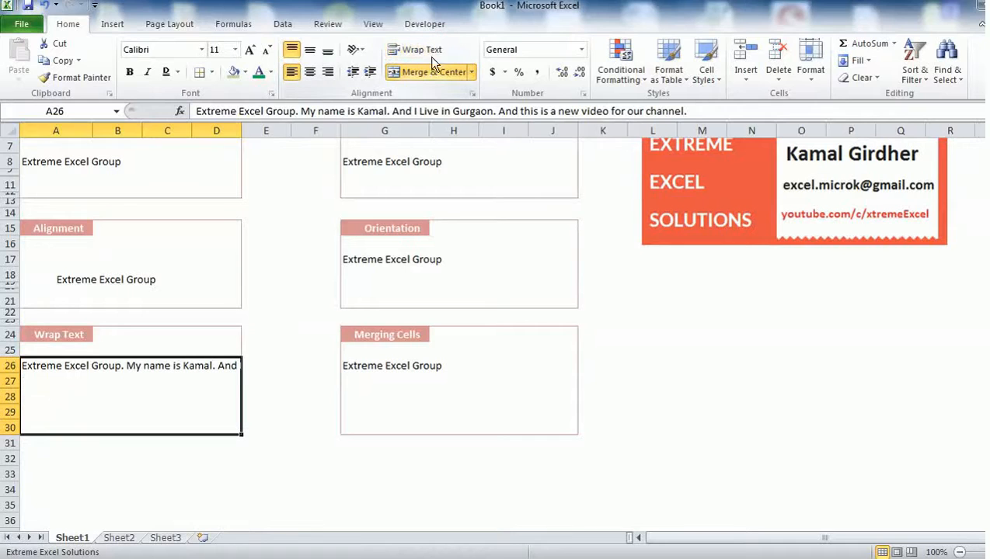
Step: View the merge options for the Merging Cells sample cell G26 and close them without choosing one
{"action": "left_click", "coordinate": [405, 367]}
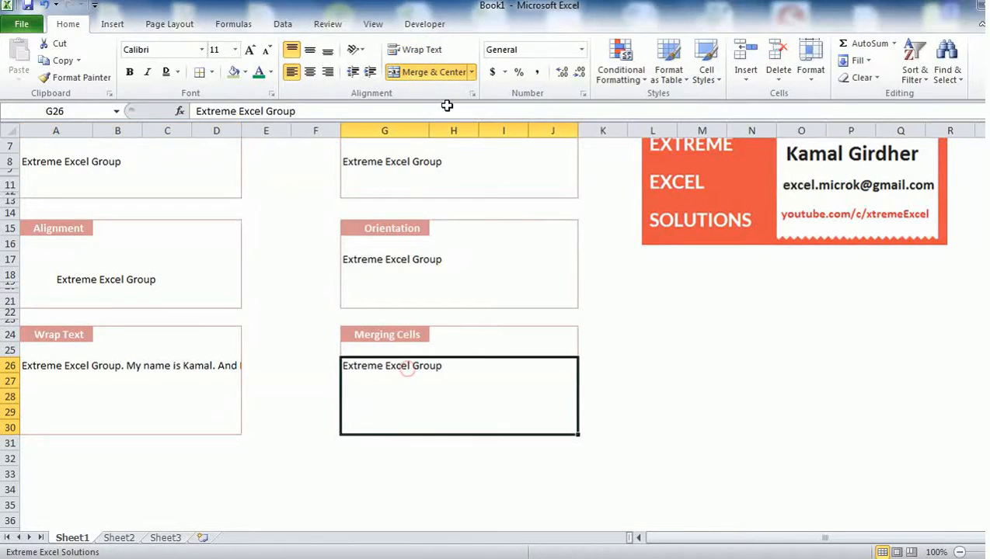
{"action": "left_click", "coordinate": [470, 73]}
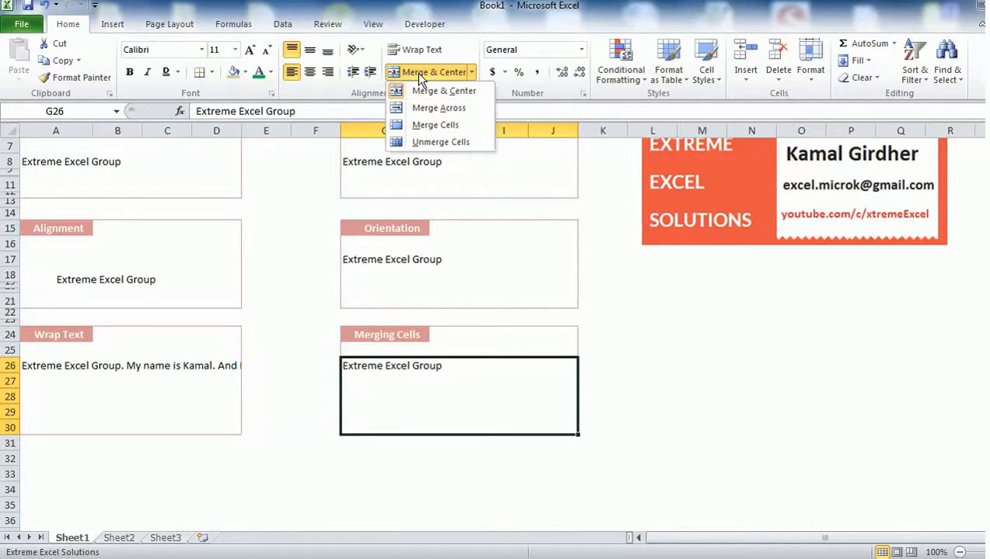
{"action": "left_click", "coordinate": [688, 421]}
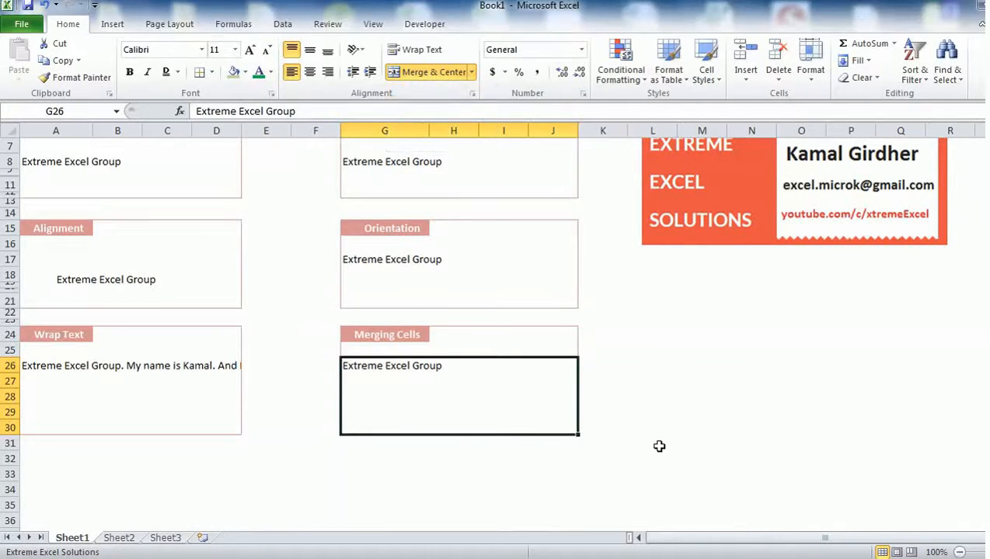
Step: On Sheet2, enter "a" in cell B3 and "b" in cell C3
{"action": "left_click", "coordinate": [122, 537]}
{"action": "left_click", "coordinate": [115, 180]}
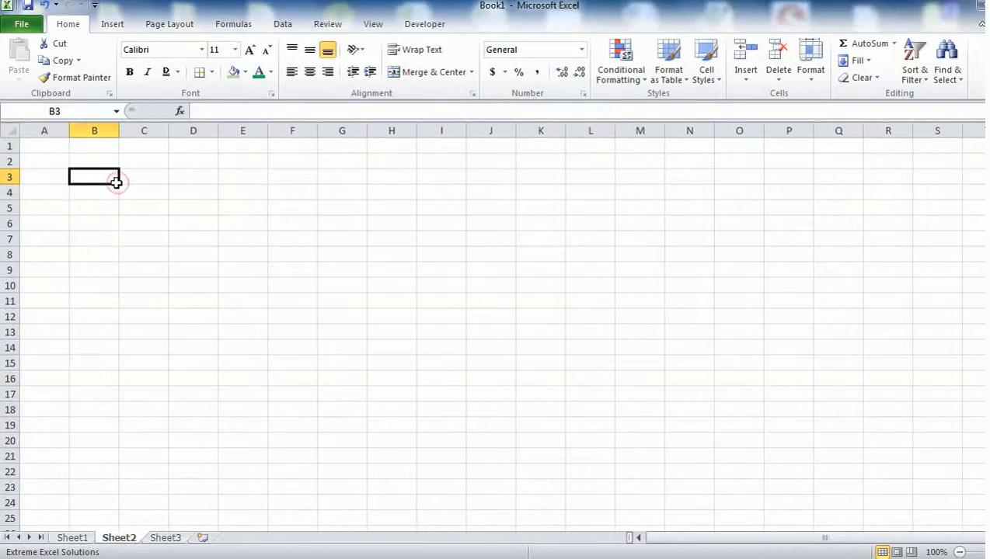
{"action": "type", "text": "a"}
{"action": "key", "text": "Tab"}
{"action": "type", "text": "b"}
{"action": "key", "text": "Return"}
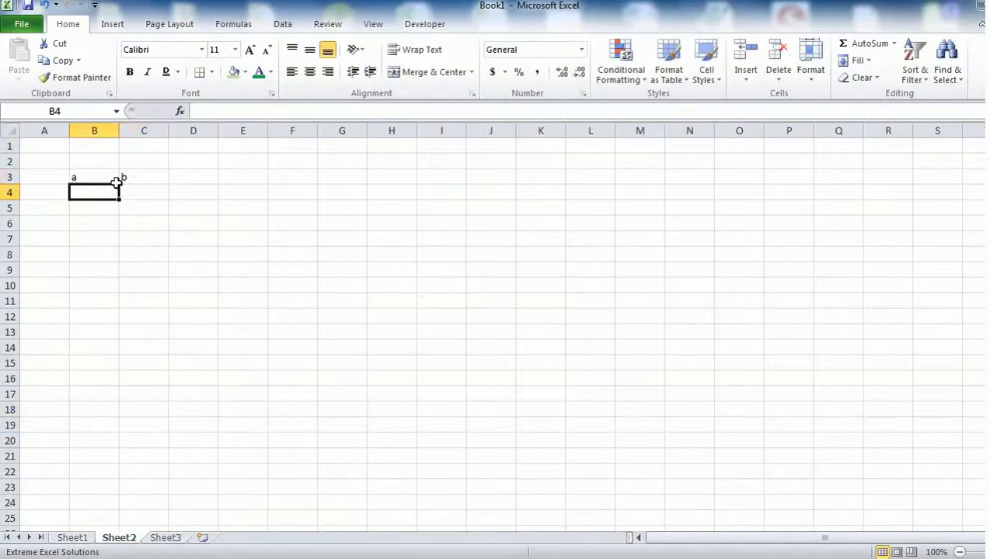
Step: Enter "c" in cell B4, "d" in cell C4 and "e" in cell B5, and return to cell B3
{"action": "type", "text": "c"}
{"action": "key", "text": "Tab"}
{"action": "type", "text": "d"}
{"action": "key", "text": "Tab"}
{"action": "key", "text": "Down"}
{"action": "key", "text": "Left"}
{"action": "key", "text": "Left"}
{"action": "type", "text": "e"}
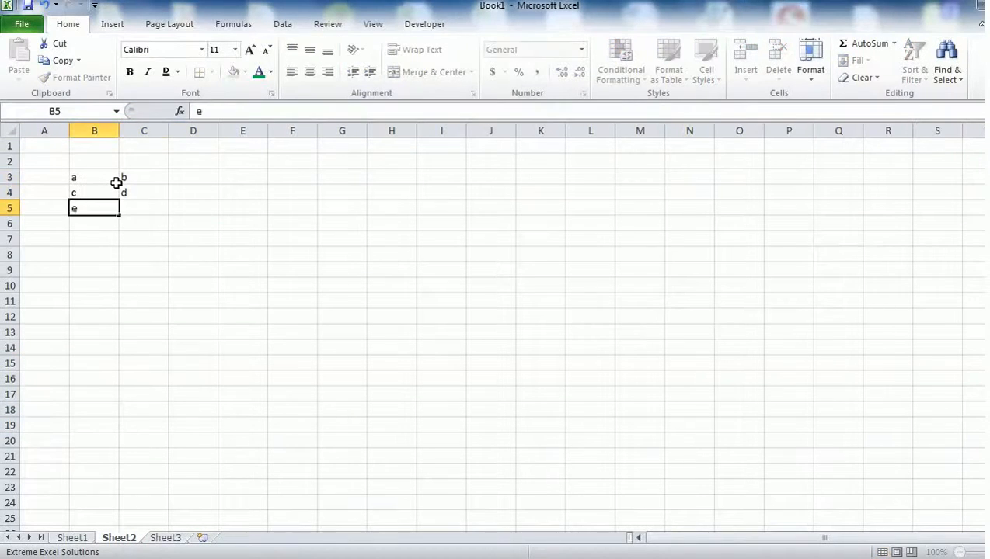
{"action": "key", "text": "Up"}
{"action": "key", "text": "Up"}
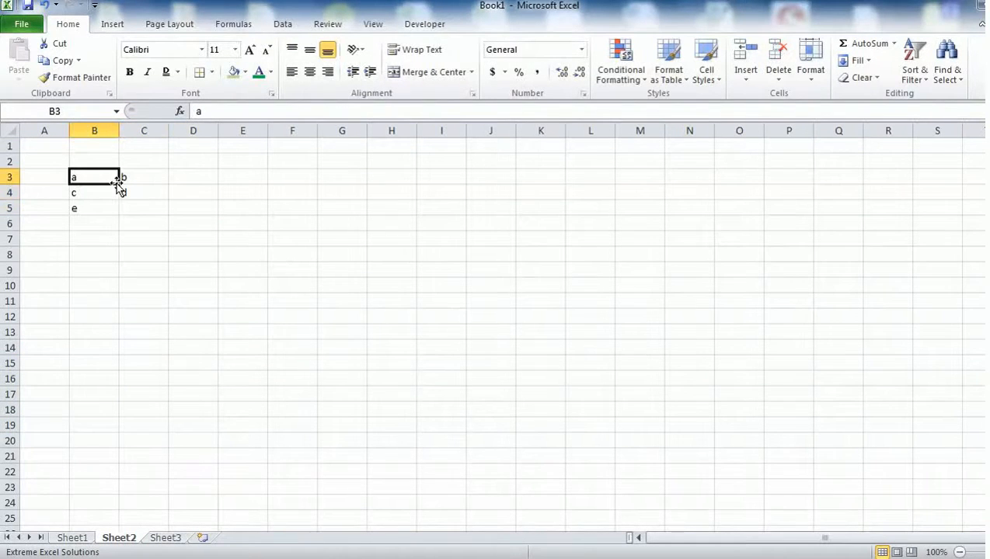
{"action": "left_click_drag", "start_coordinate": [115, 183], "coordinate": [122, 182]}
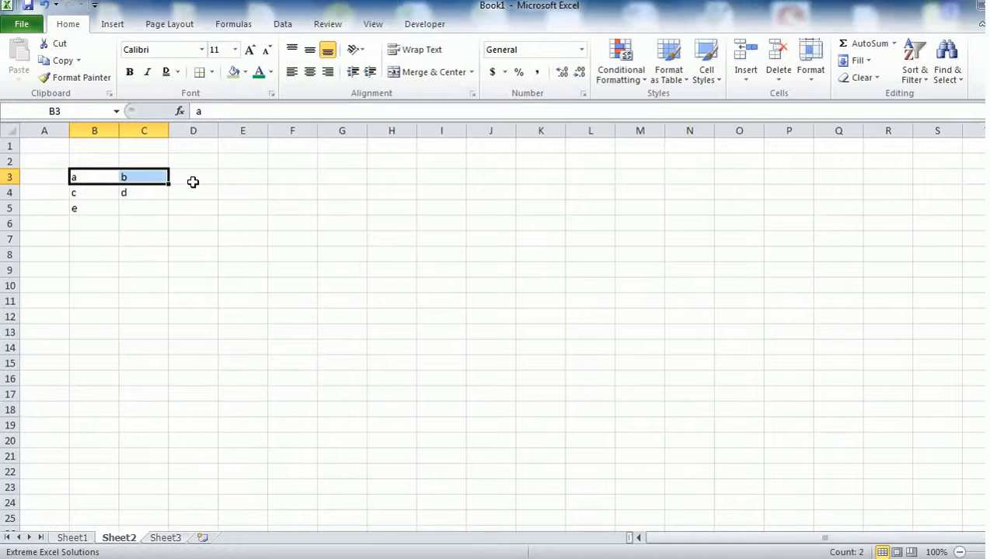
{"action": "left_click_drag", "start_coordinate": [194, 180], "coordinate": [296, 186]}
{"action": "left_click_drag", "start_coordinate": [82, 183], "coordinate": [110, 177]}
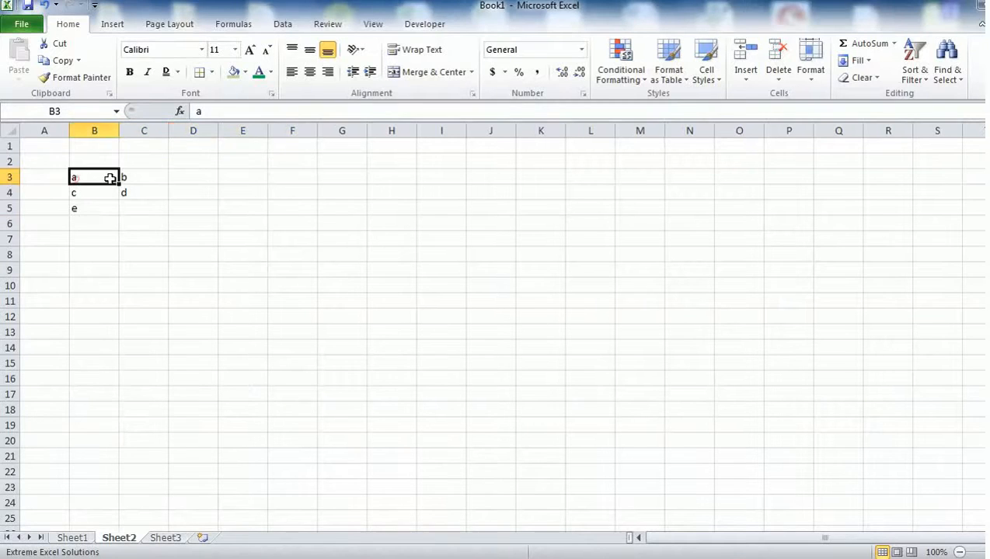
Step: Merge and center cells E3:F3, enter "a" in the merged cell and reselect it
{"action": "left_click_drag", "start_coordinate": [247, 177], "coordinate": [285, 175]}
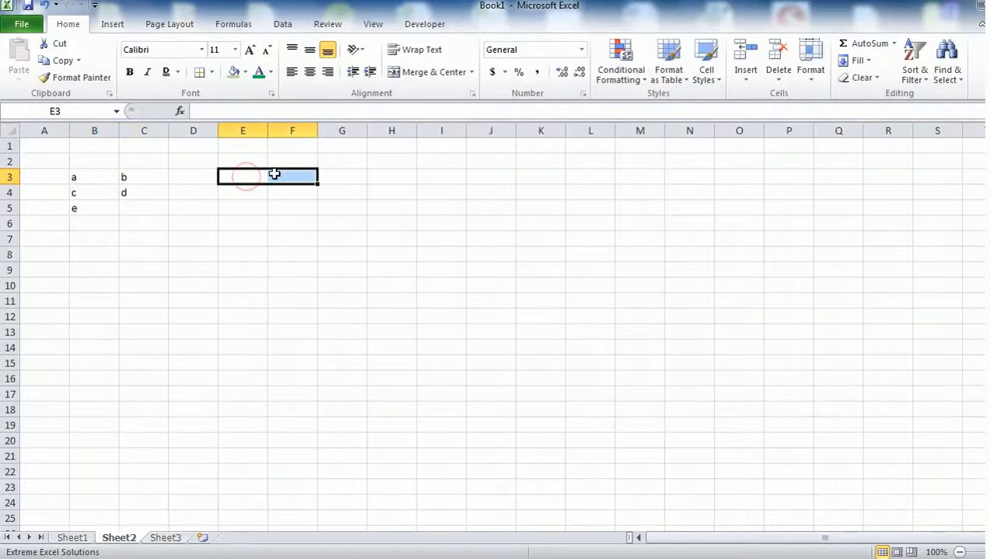
{"action": "left_click", "coordinate": [415, 71]}
{"action": "type", "text": "a"}
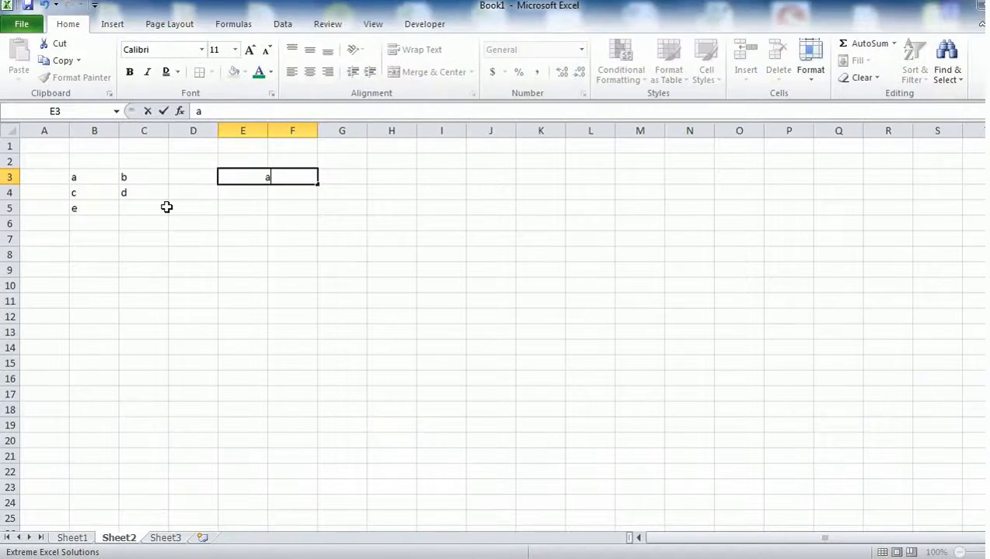
{"action": "key", "text": "Return"}
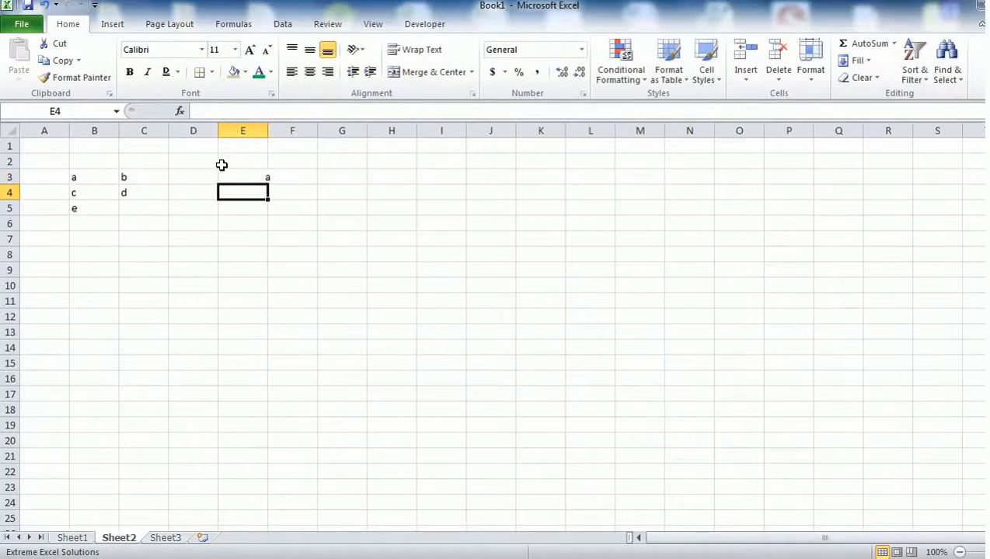
{"action": "left_click", "coordinate": [235, 174]}
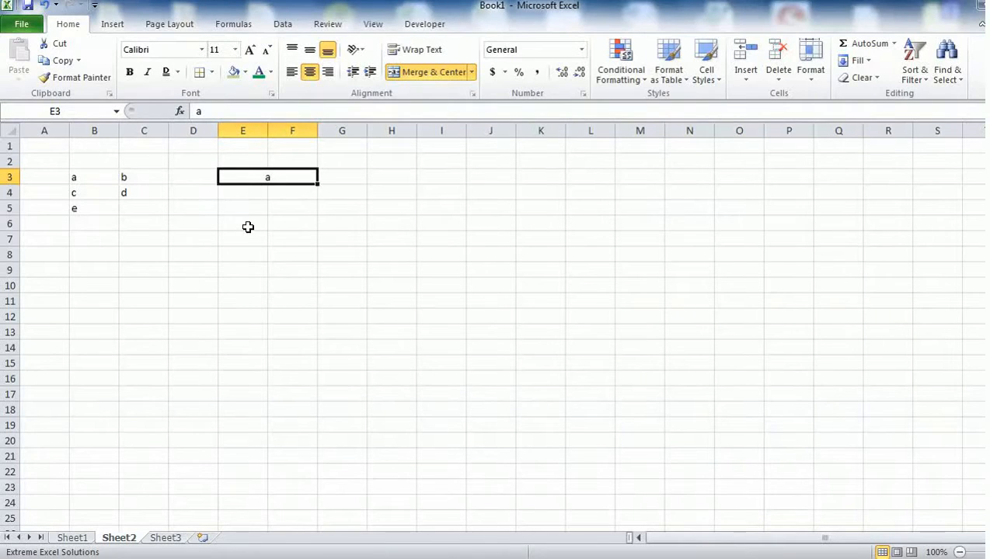
Step: Merge and center the block E6:F9, enter a person's first name in it and reselect the merged cell
{"action": "left_click_drag", "start_coordinate": [247, 227], "coordinate": [298, 267]}
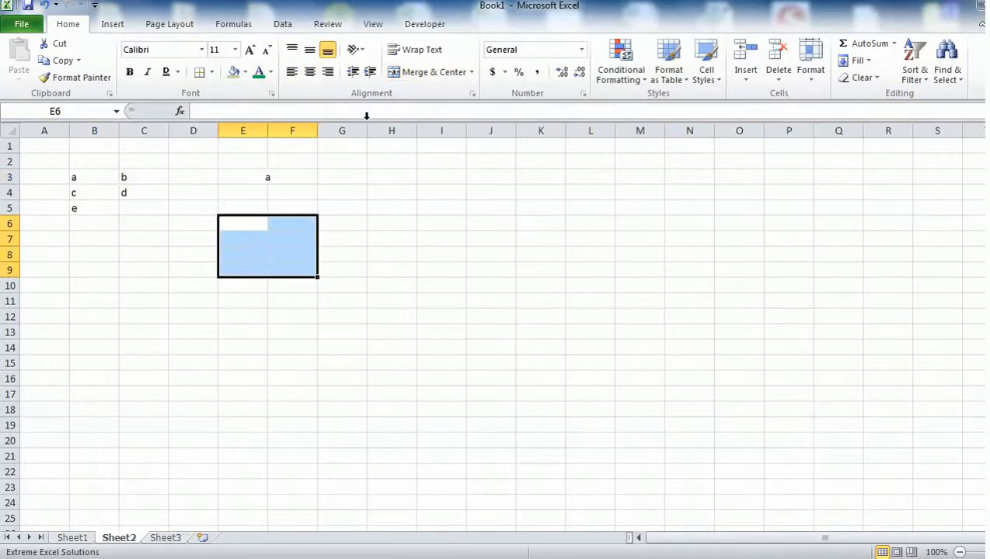
{"action": "left_click", "coordinate": [419, 70]}
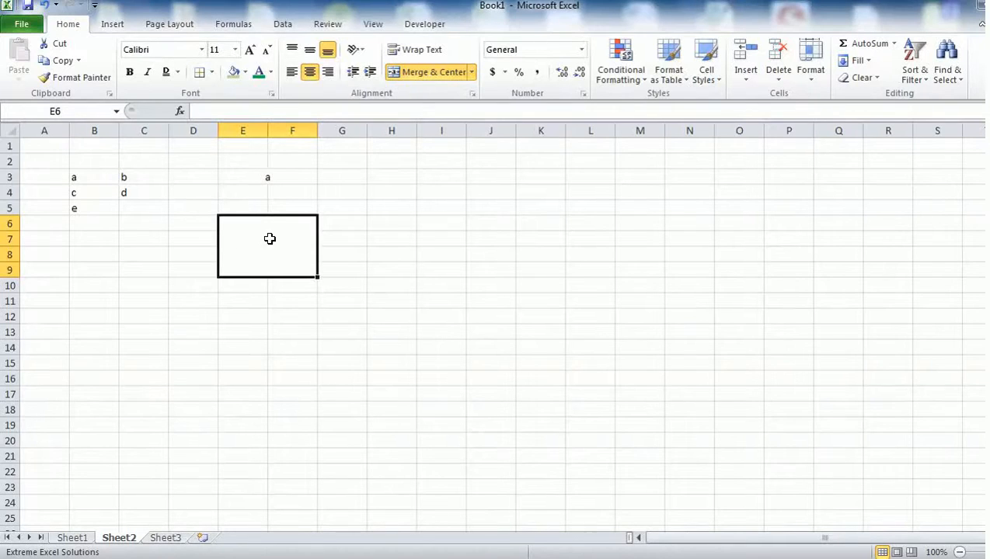
{"action": "type", "text": "Kamal"}
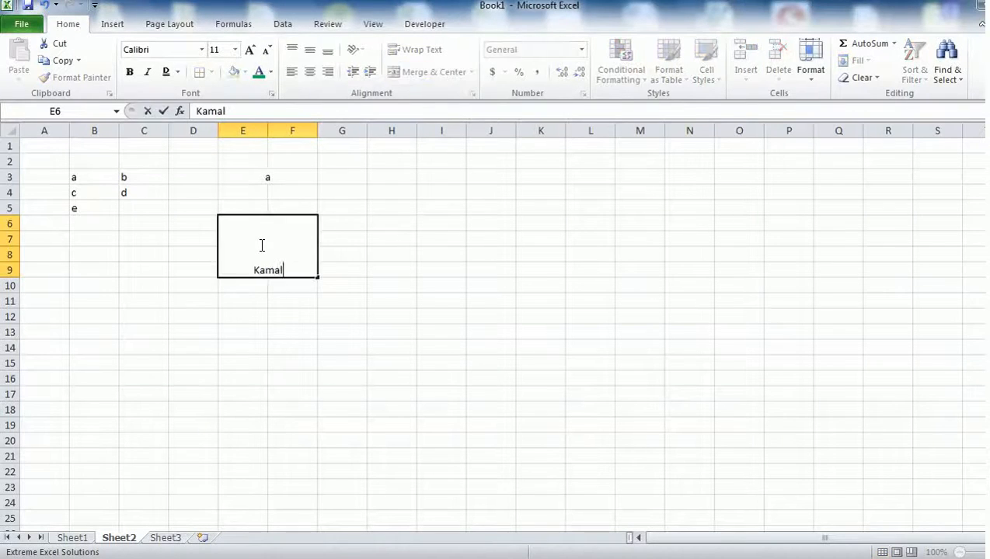
{"action": "key", "text": "Return"}
{"action": "left_click", "coordinate": [264, 247]}
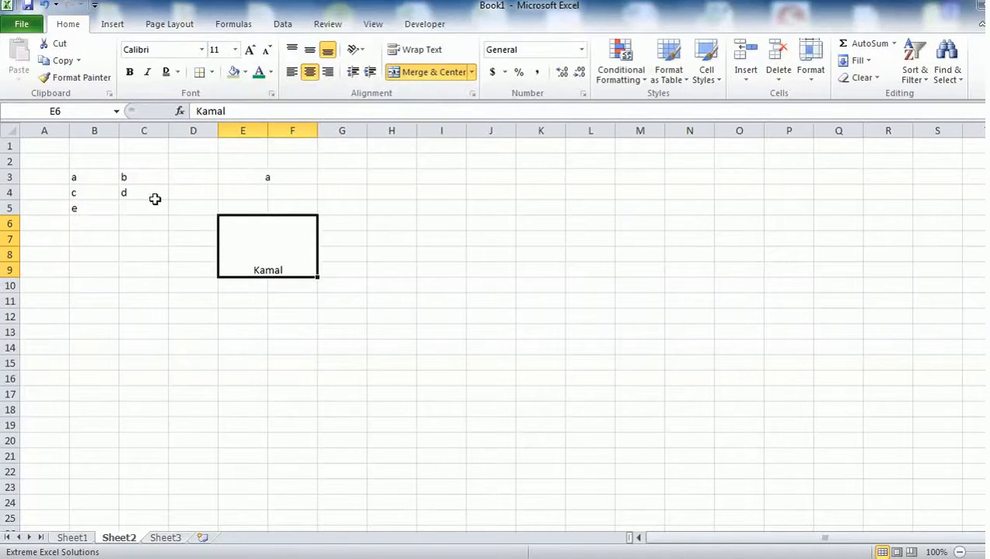
{"action": "left_click", "coordinate": [92, 181]}
{"action": "left_click", "coordinate": [148, 180]}
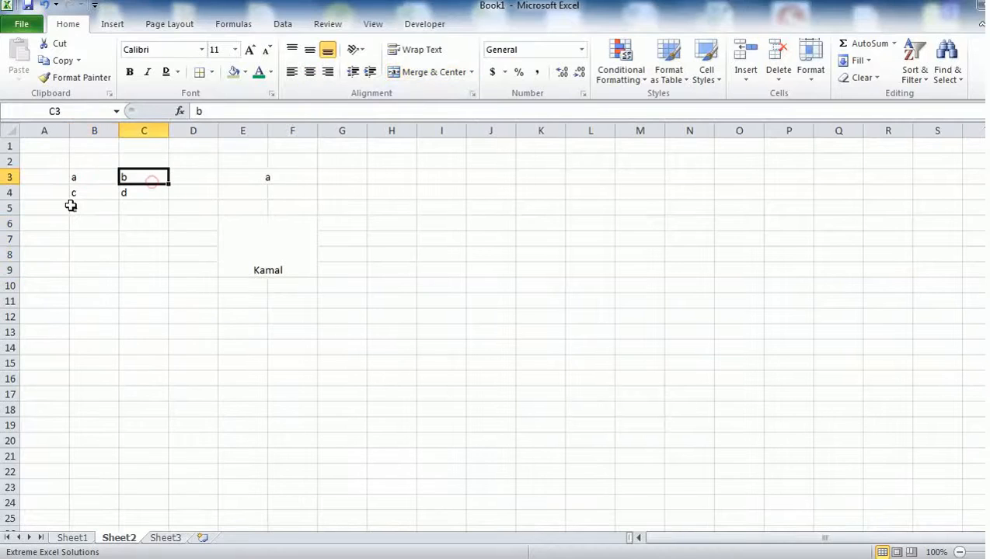
{"action": "left_click", "coordinate": [76, 196]}
{"action": "left_click", "coordinate": [144, 205]}
Step: Merge and center cells B3:C3, accepting that only the upper-left value is kept, and undo the merge
{"action": "left_click_drag", "start_coordinate": [77, 177], "coordinate": [128, 179]}
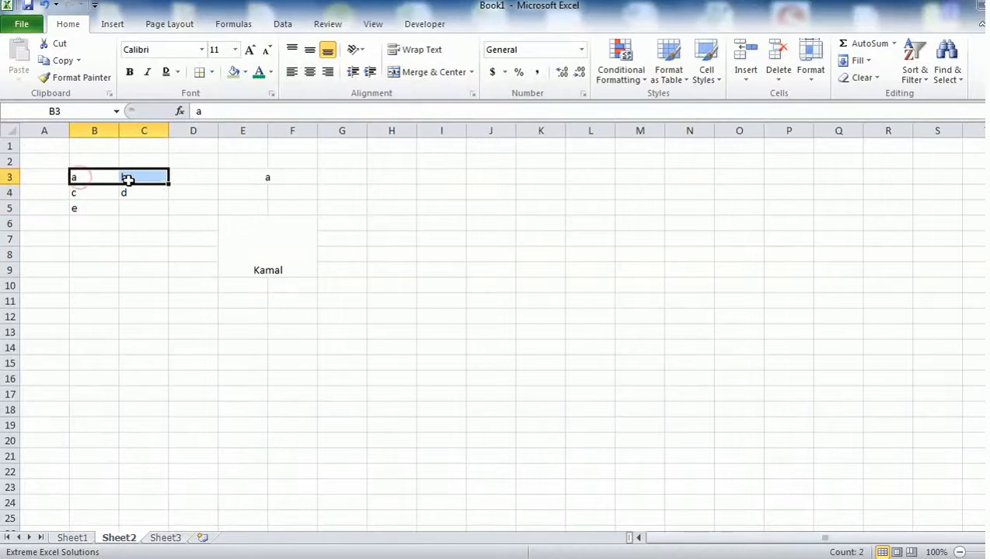
{"action": "left_click", "coordinate": [449, 72]}
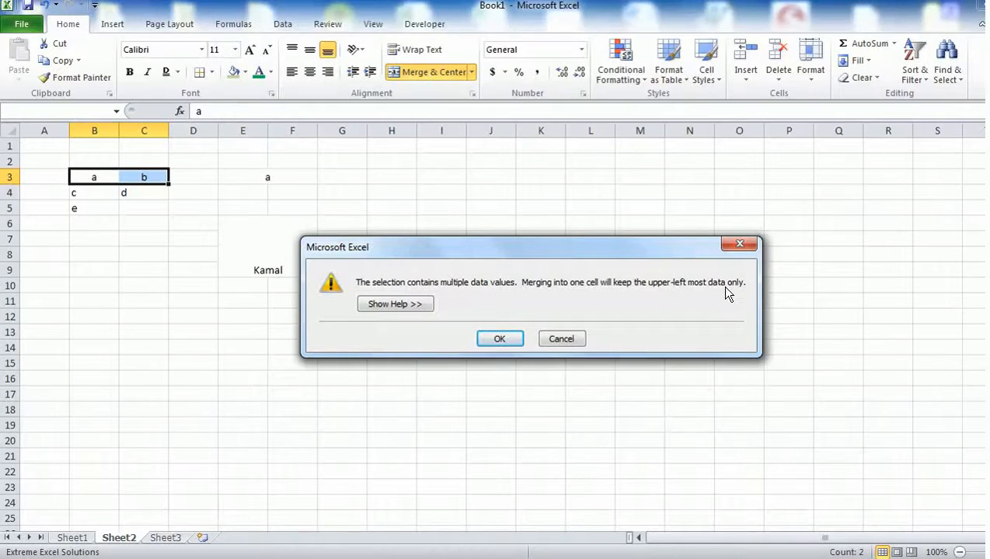
{"action": "left_click", "coordinate": [499, 341]}
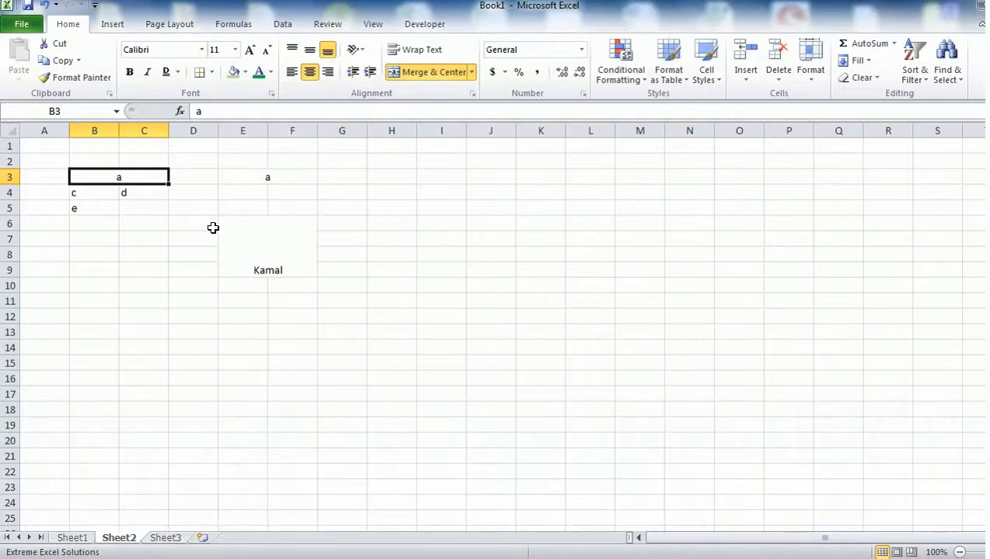
{"action": "key", "text": "ctrl+z"}
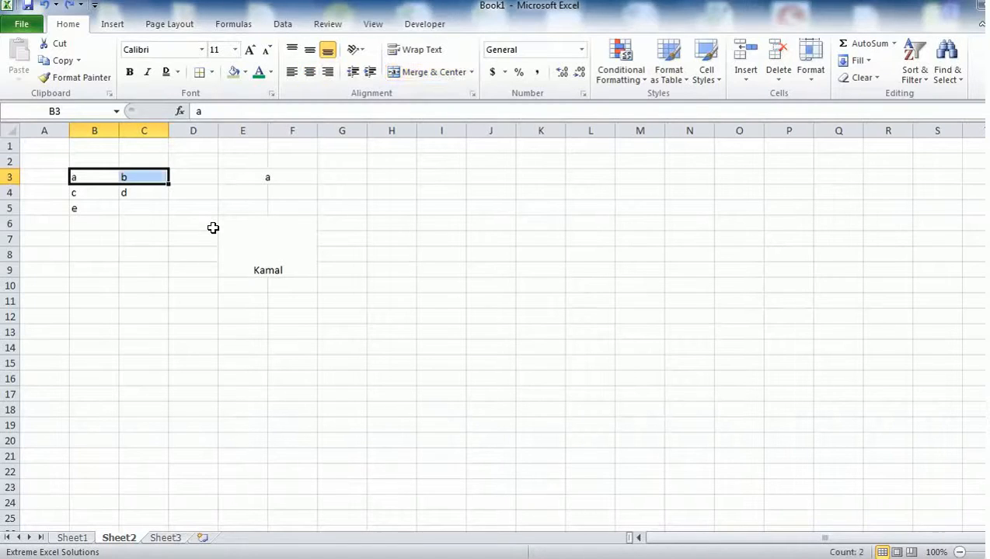
{"action": "left_click", "coordinate": [401, 265]}
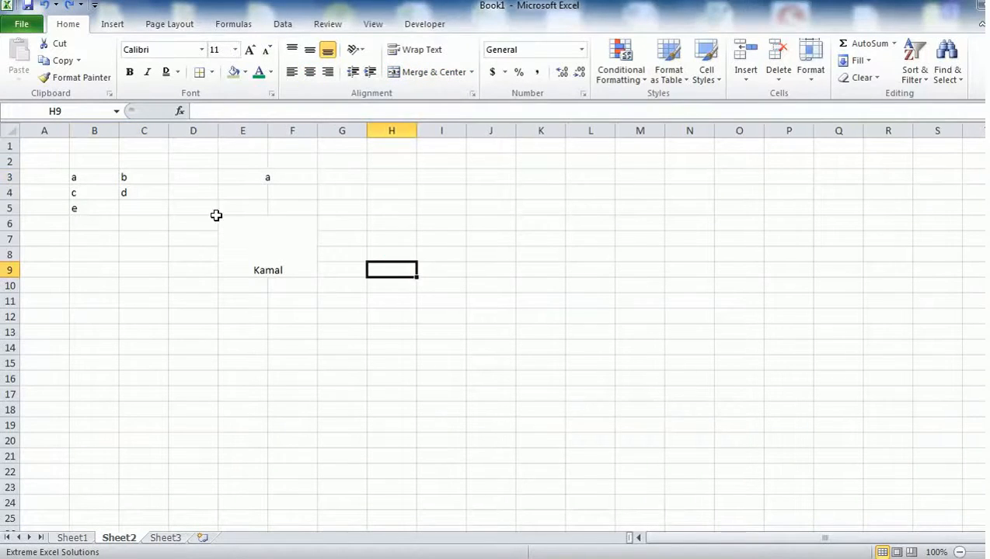